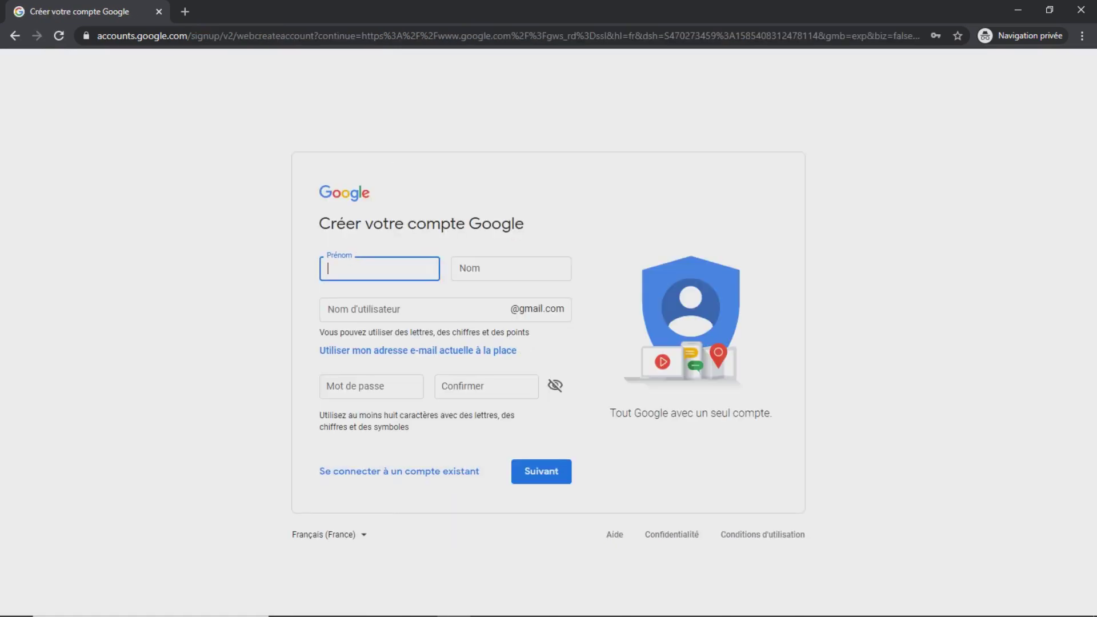
Enter the first name, last name and desired username on the sign-up form
type("continuite")
key("Tab")
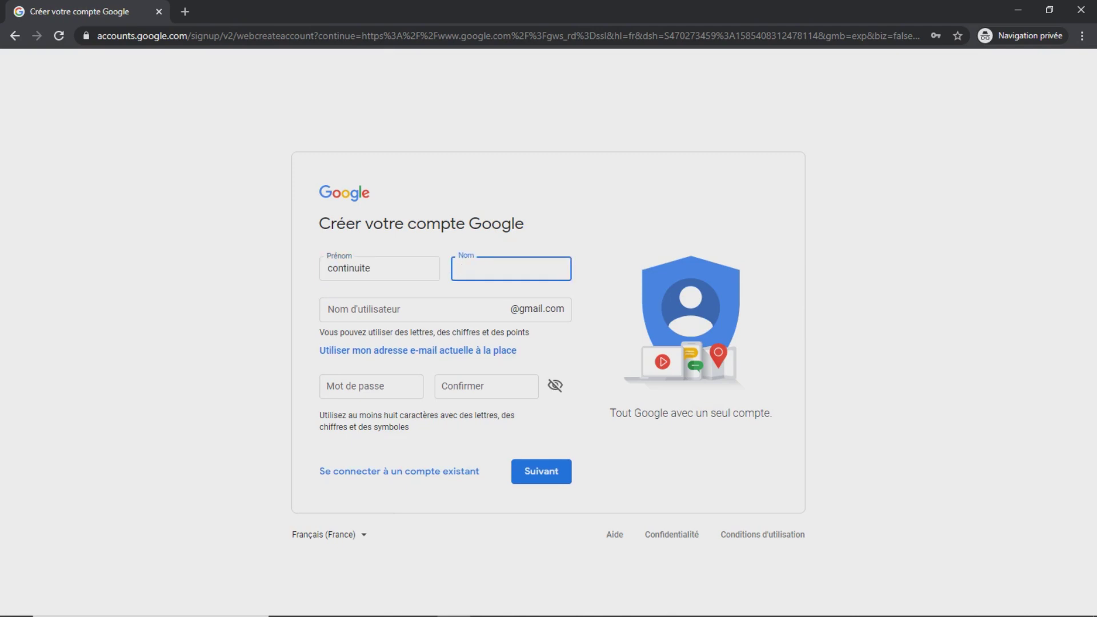
type("pedagogique")
left_click(400, 309)
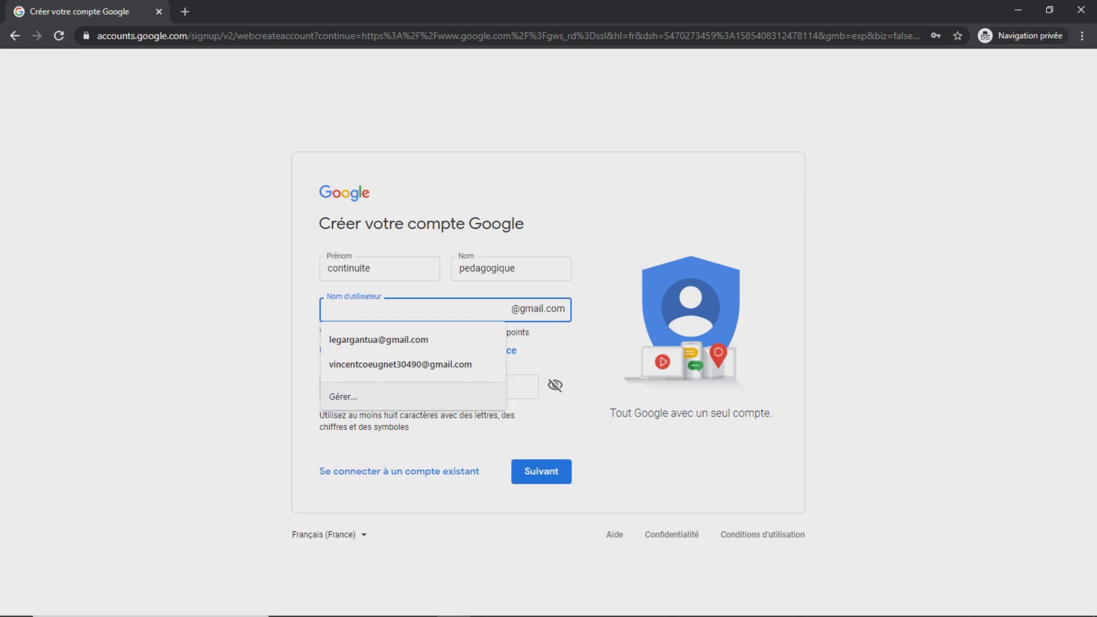
key("Tab")
left_click(400, 309)
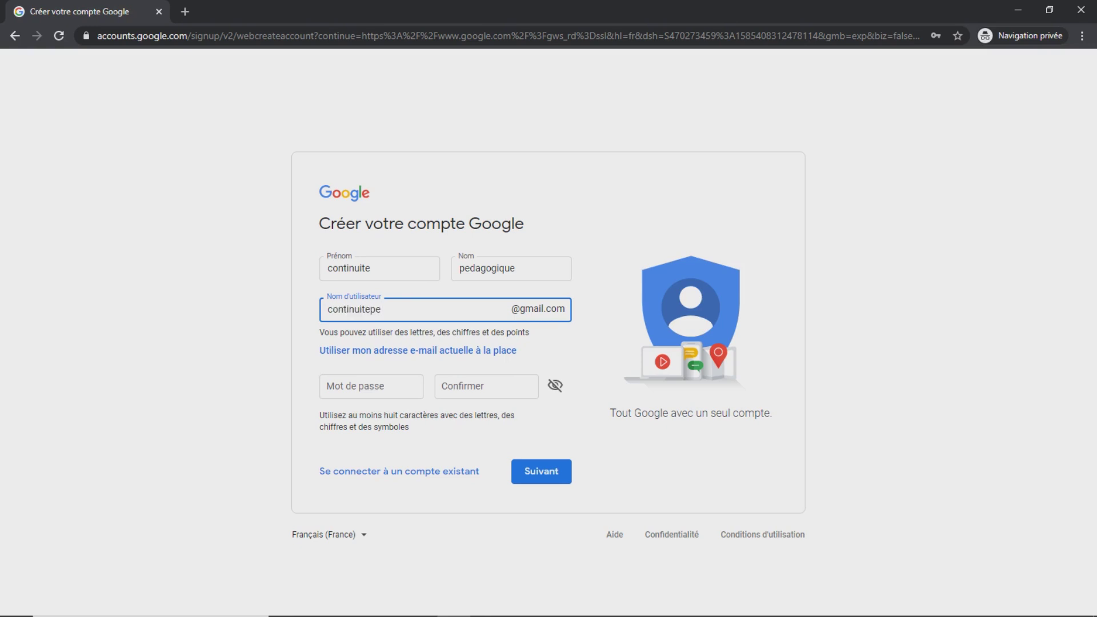
Enter and confirm the password, check both match, and submit the form
left_click(371, 387)
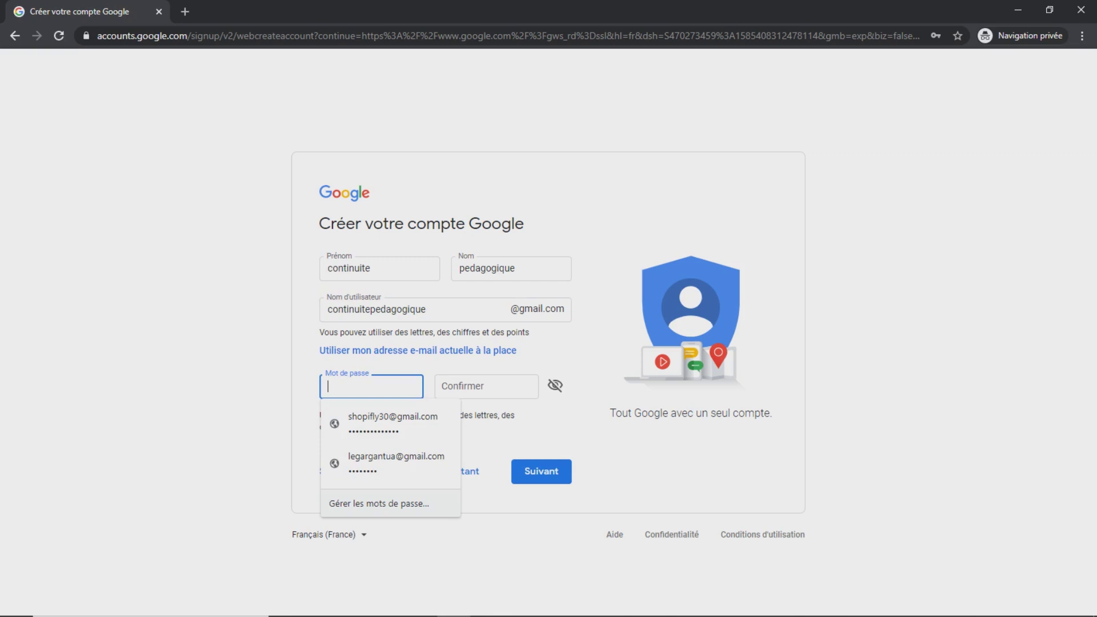
type("•")
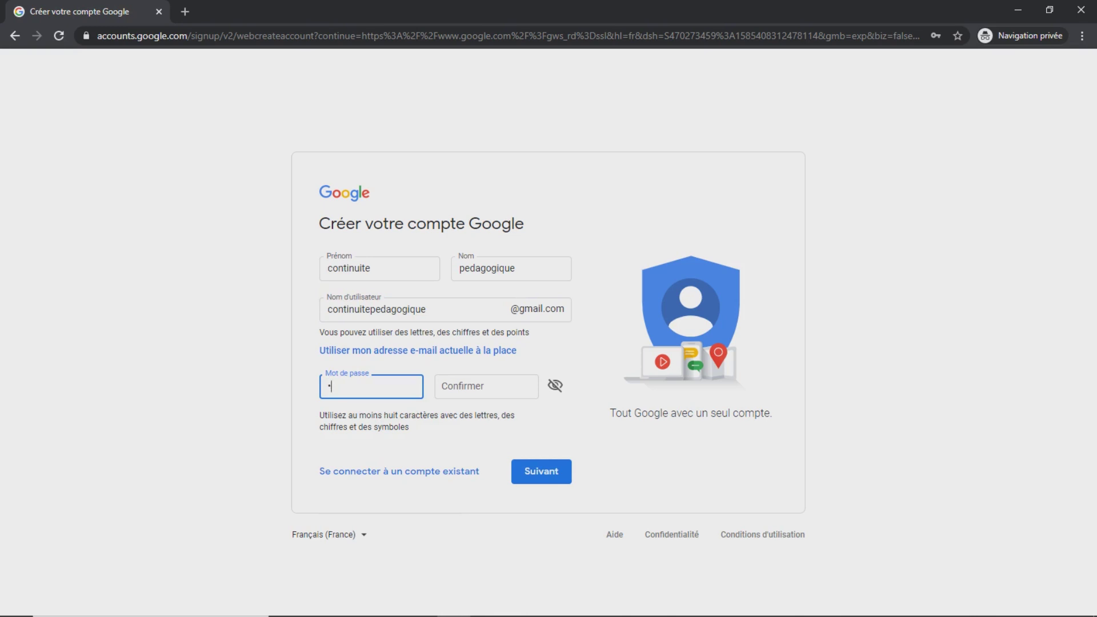
type("••••••••")
key("Tab")
type("•••••")
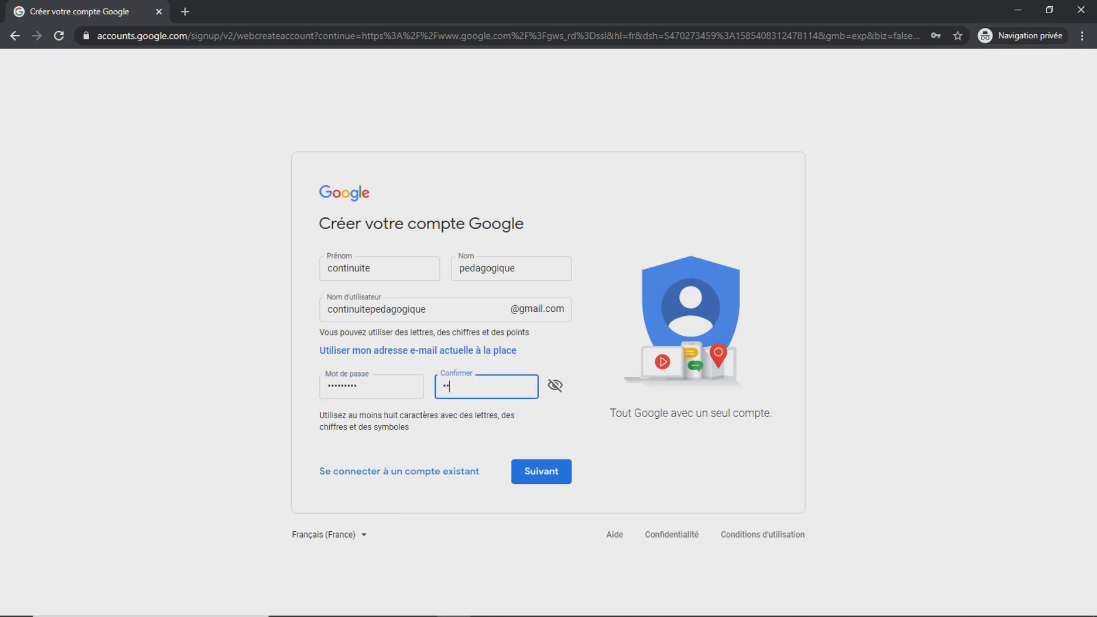
type("•••")
type("@")
left_click(555, 385)
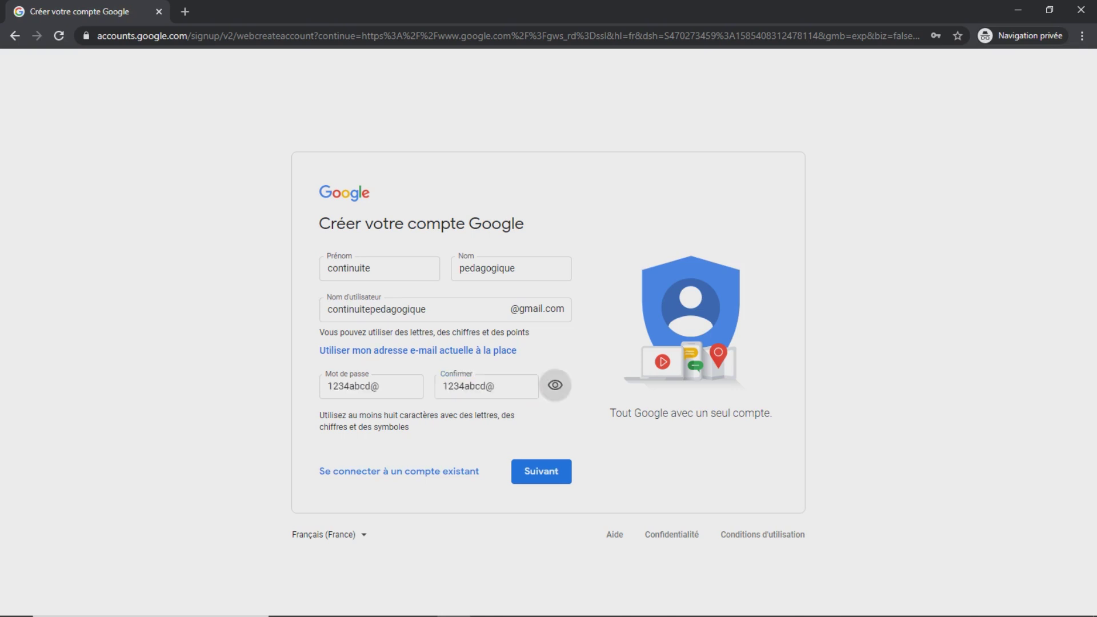
left_click(555, 385)
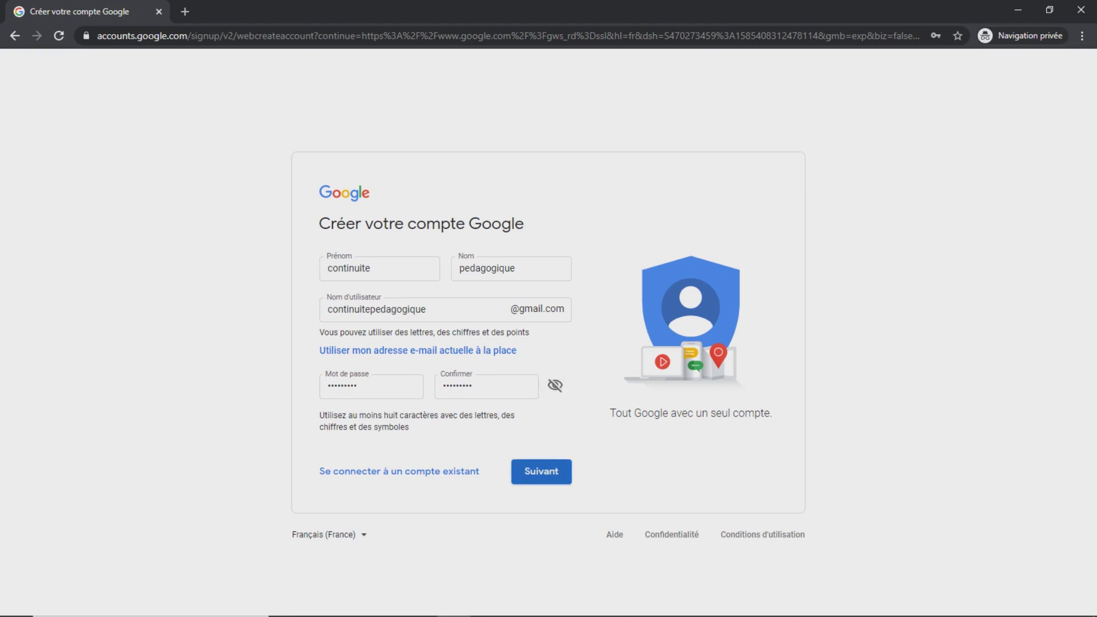
left_click(541, 471)
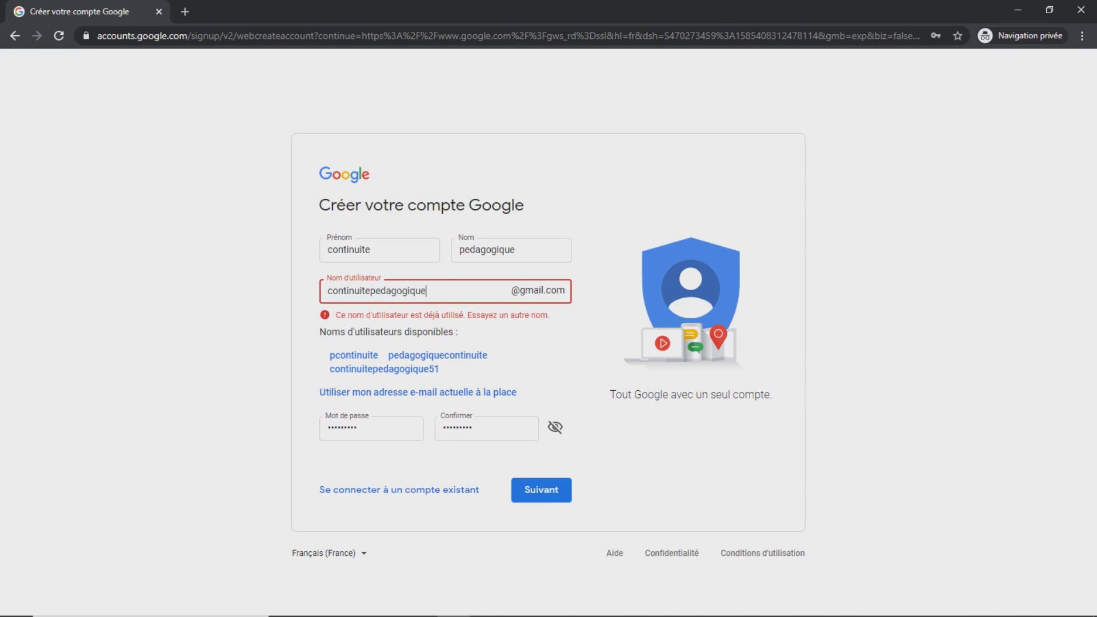
Append 123 to the username and resubmit the form
type("123")
key("Return")
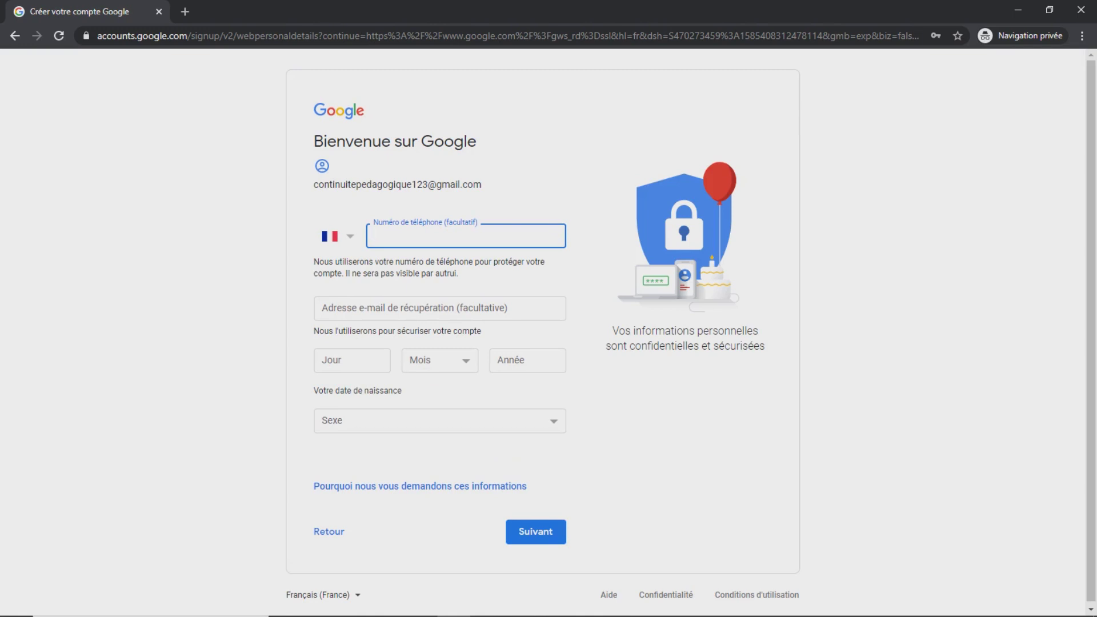
Enter birth date 01 Janvier 2000, select Homme as sex, and continue
left_click(352, 361)
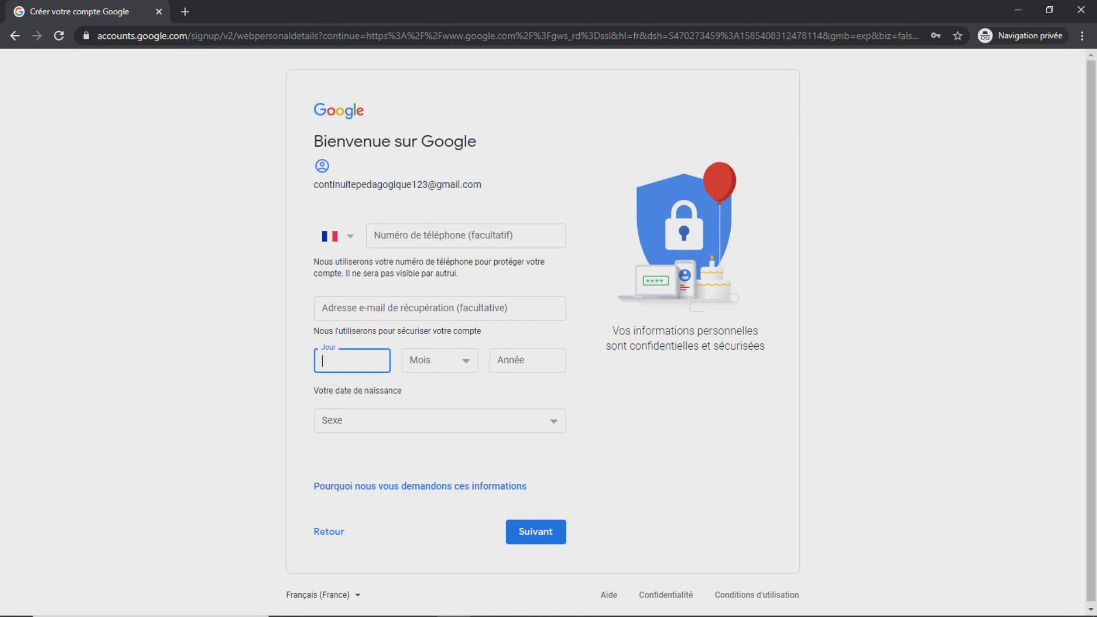
type("01")
left_click(439, 361)
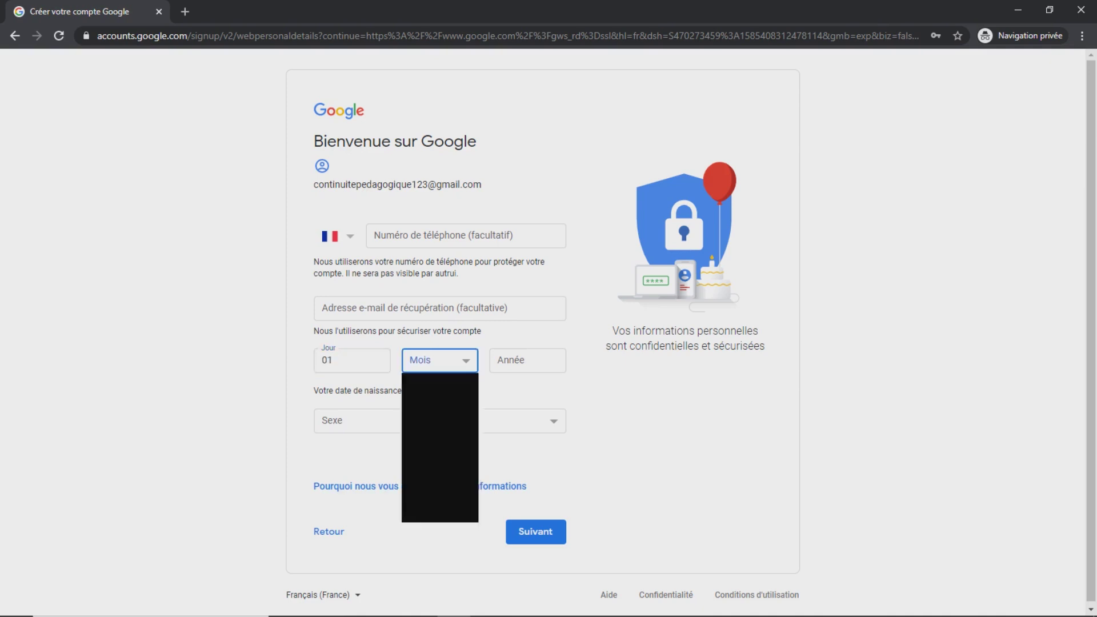
left_click(427, 379)
left_click(527, 361)
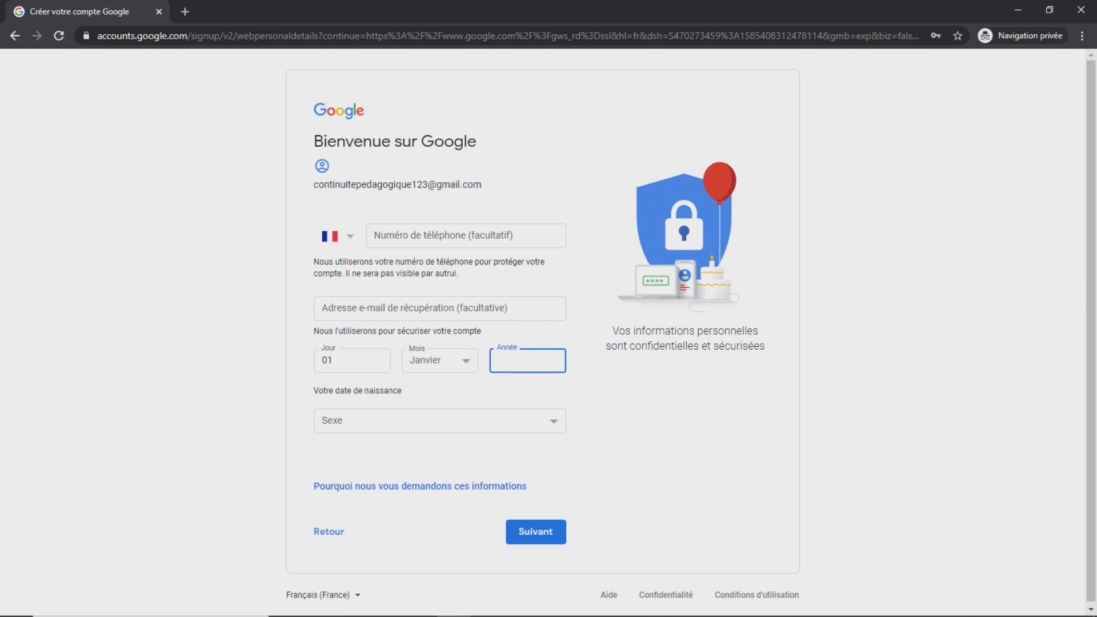
type("2000")
left_click(435, 421)
key("Down")
key("Down")
key("Return")
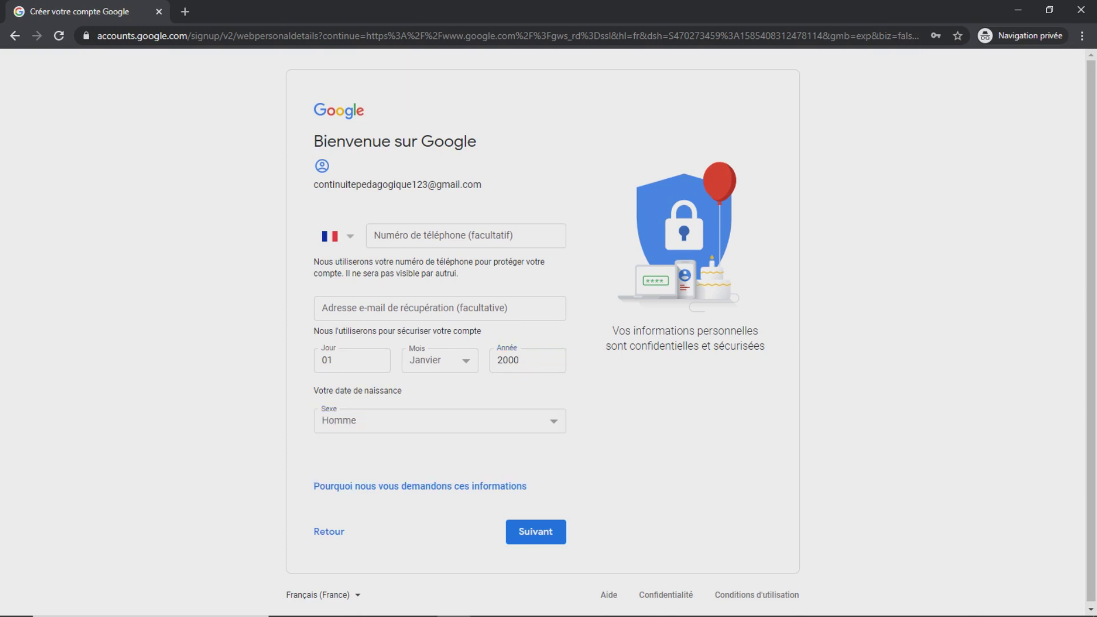
left_click(536, 532)
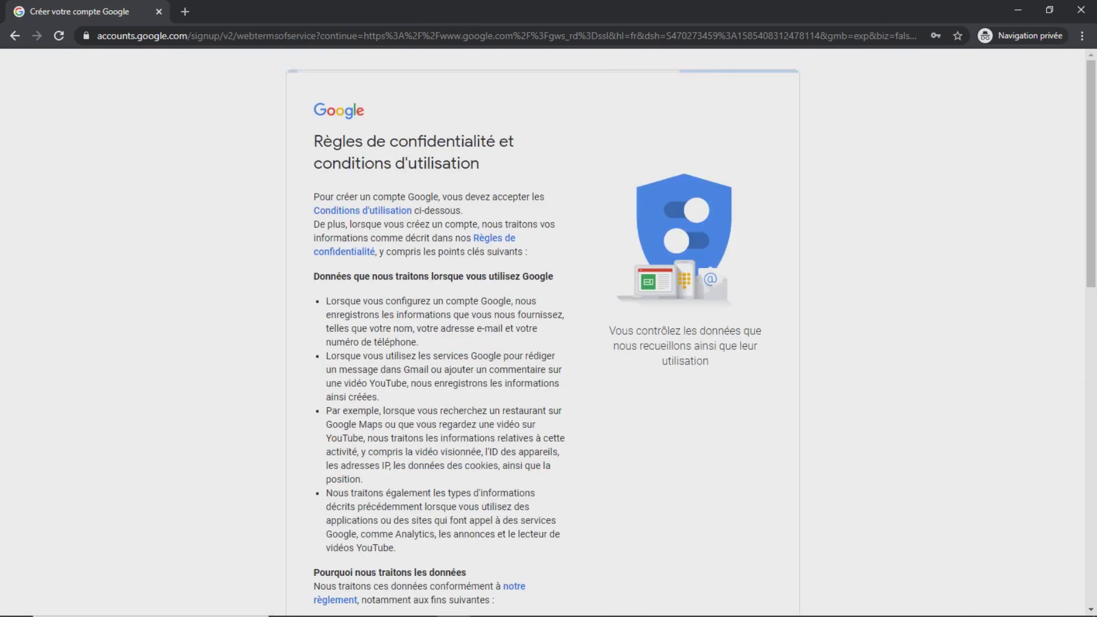
Tick both consent boxes, create the account and confirm the default personalisation settings
key("End")
key("Tab")
key("space")
key("Tab")
key("space")
key("Tab")
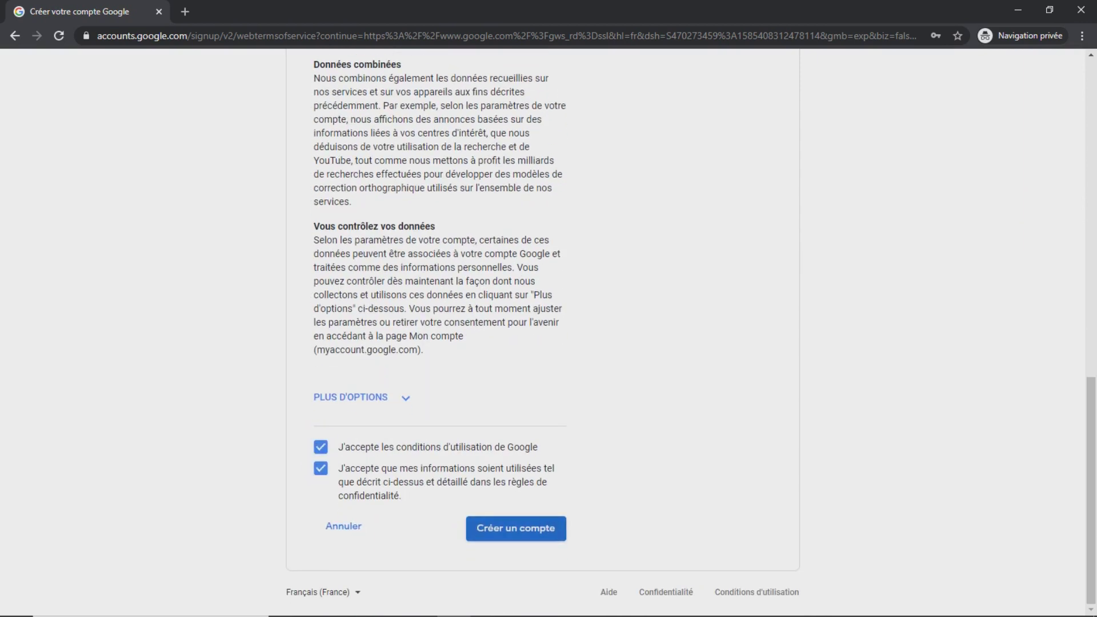
key("Return")
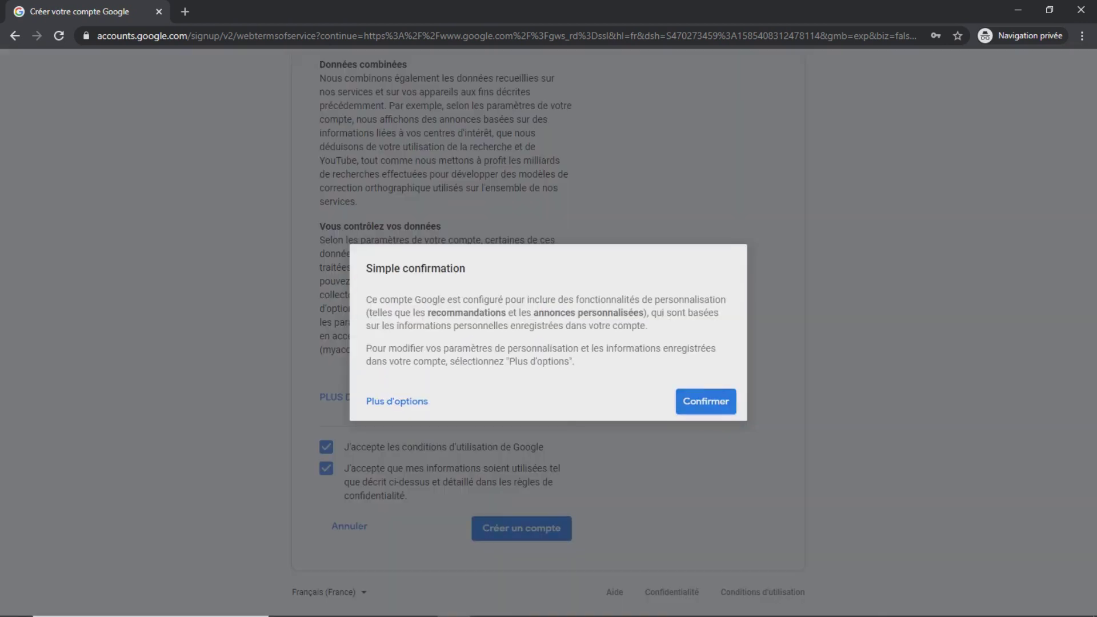
key("Return")
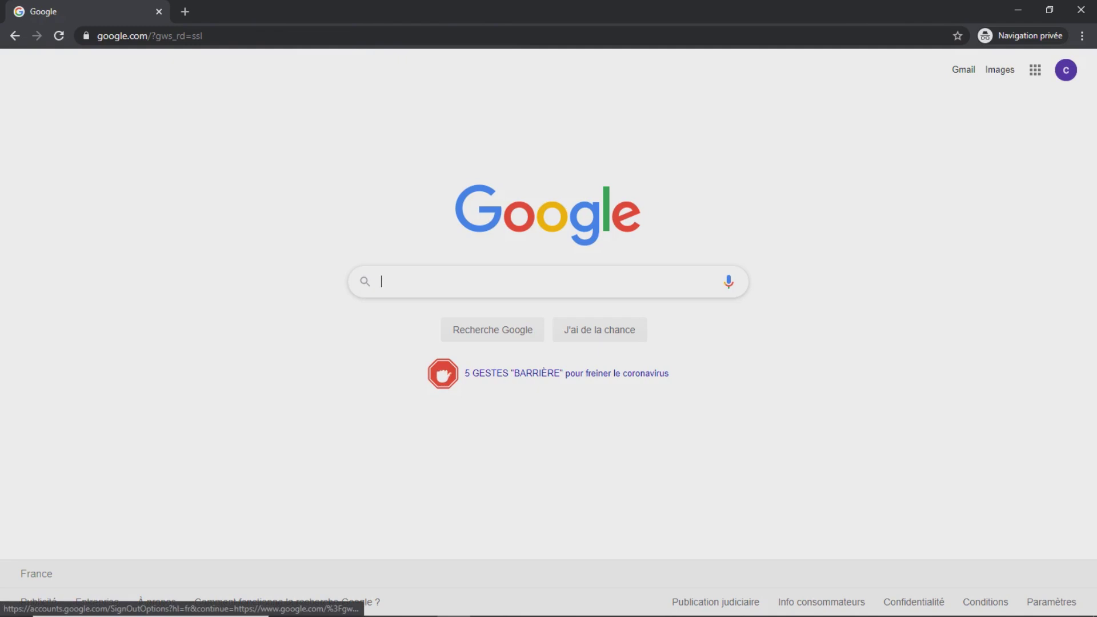
Check the signed-in account's details, then open the Google apps grid
left_click(1066, 70)
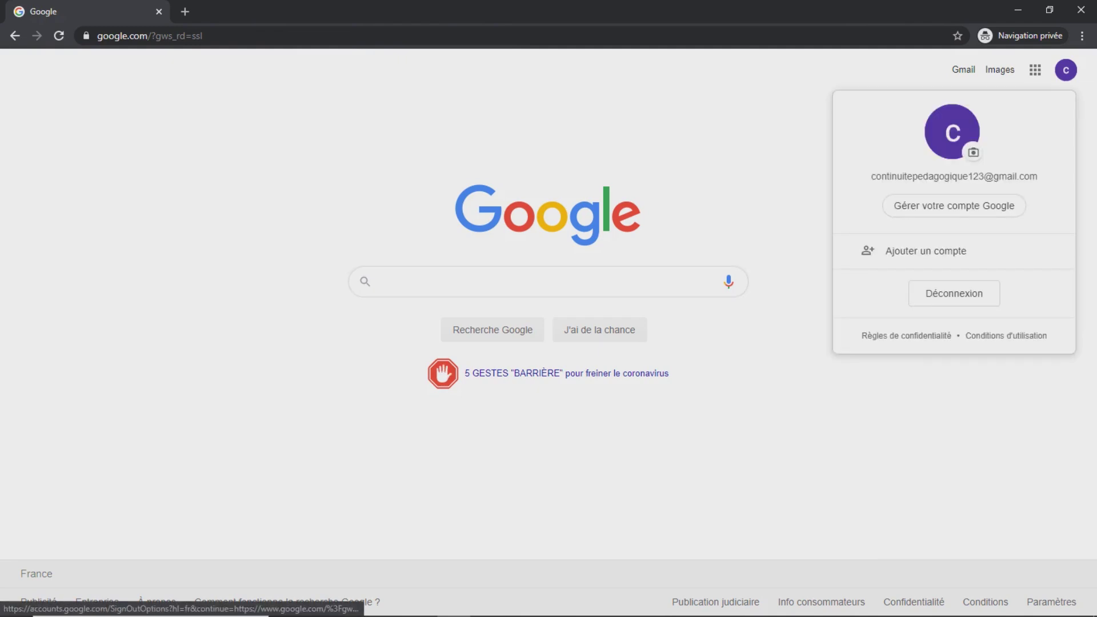
left_click_drag(870, 176, 1038, 176)
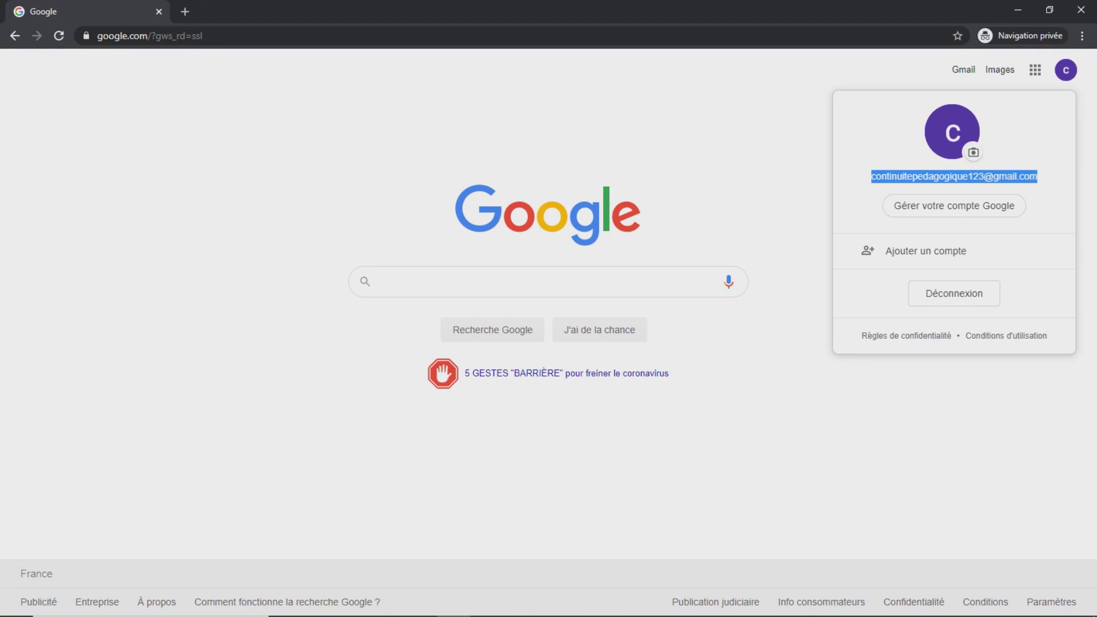
key("Escape")
left_click(1066, 70)
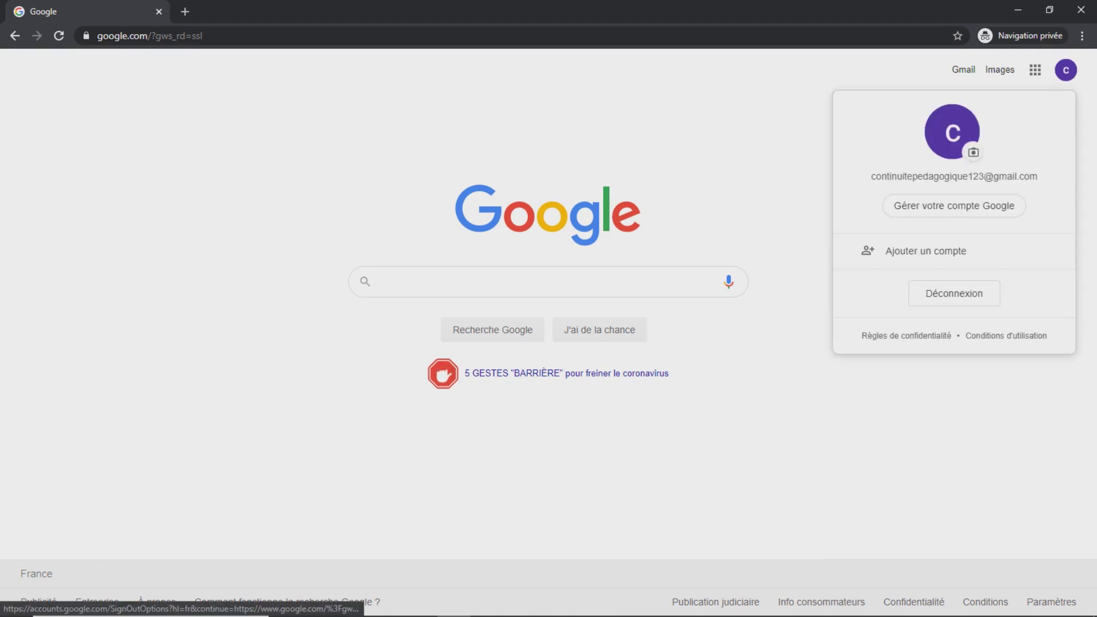
key("Escape")
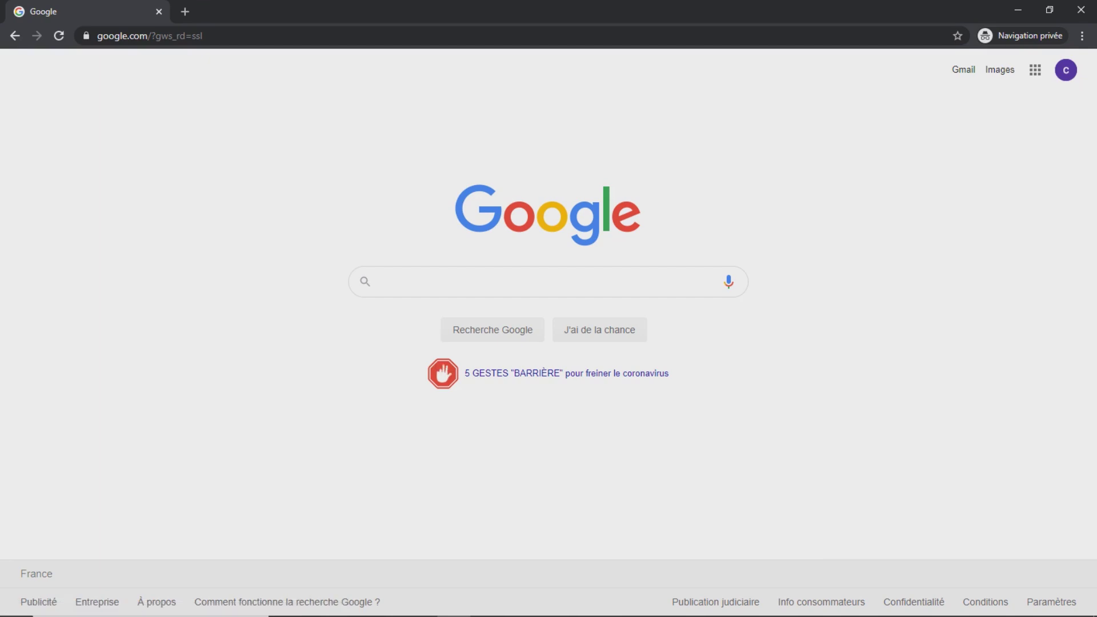
left_click(1035, 70)
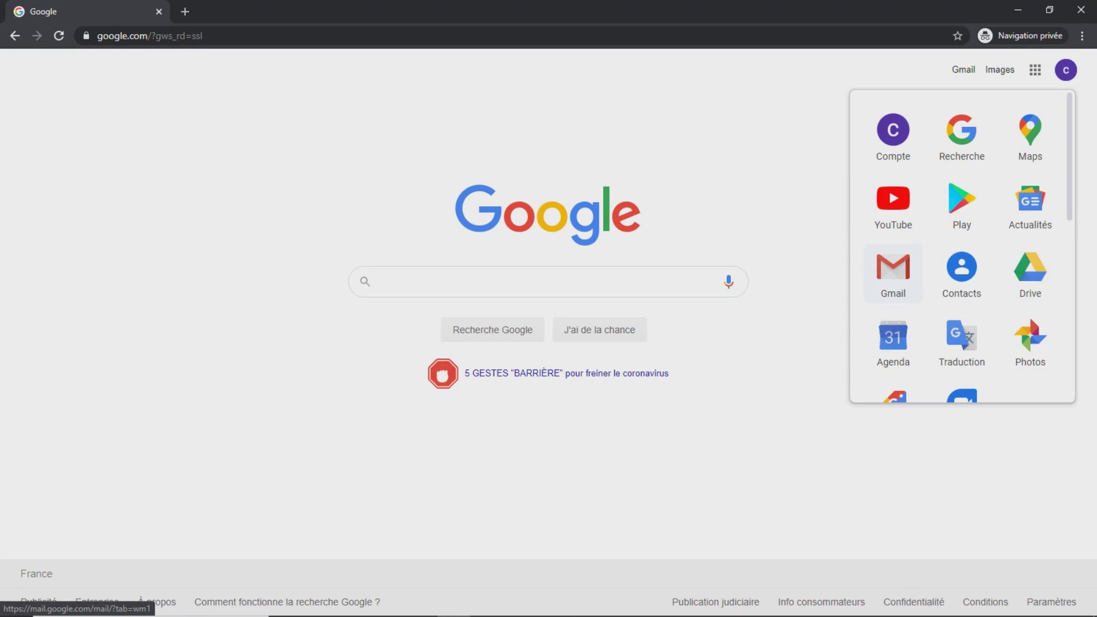
Open Gmail, accept the welcome screens and default display, and discard an empty draft
left_click(893, 271)
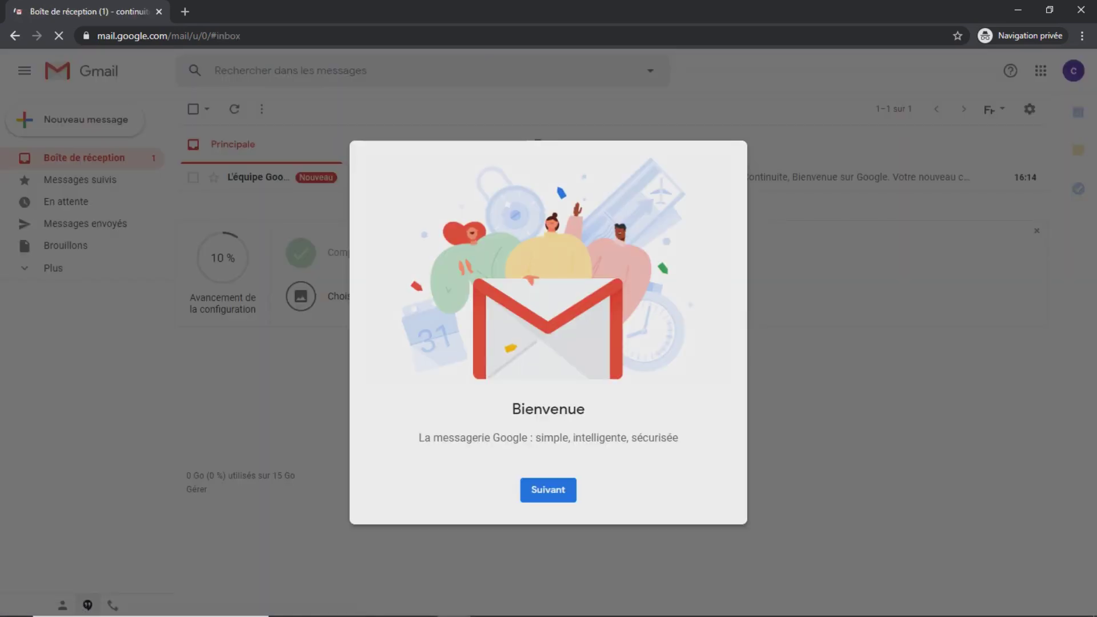
left_click(548, 490)
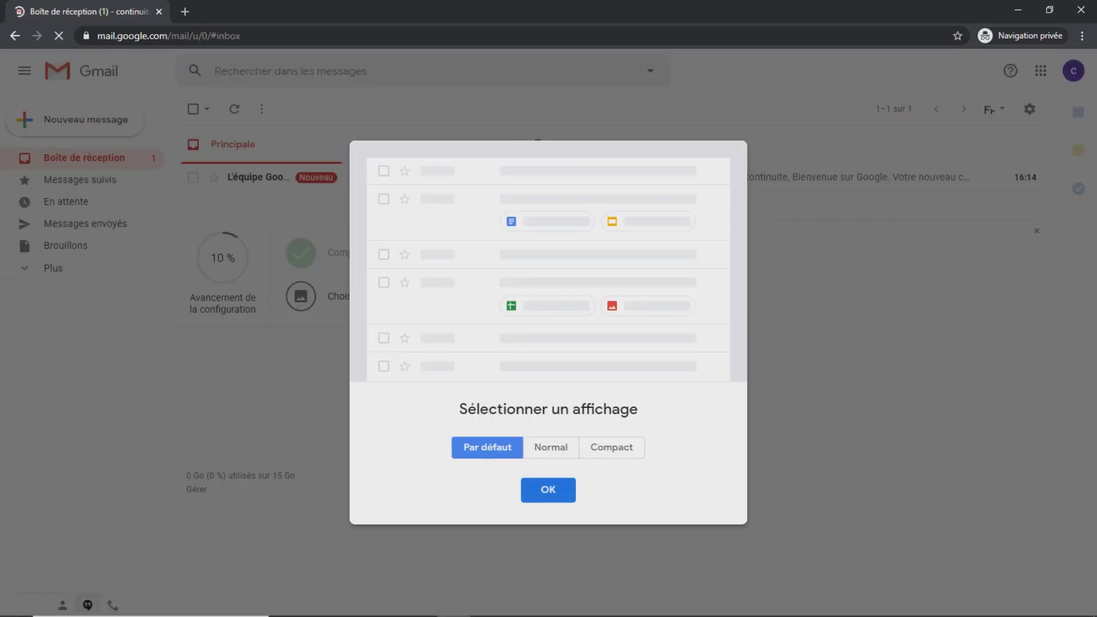
left_click(548, 489)
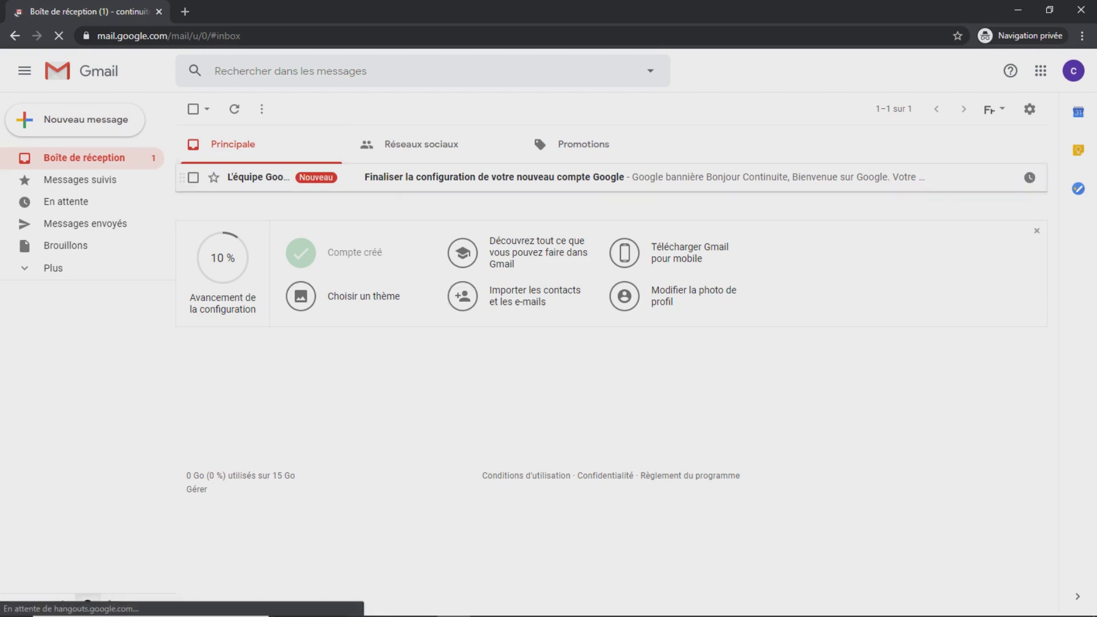
left_click(74, 119)
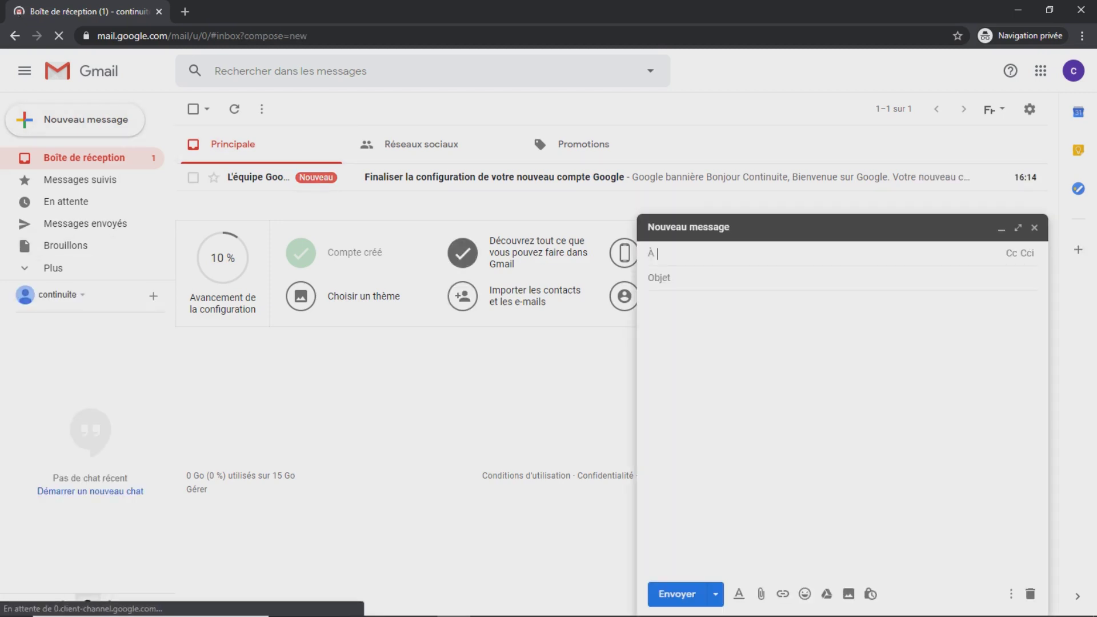
left_click(1034, 228)
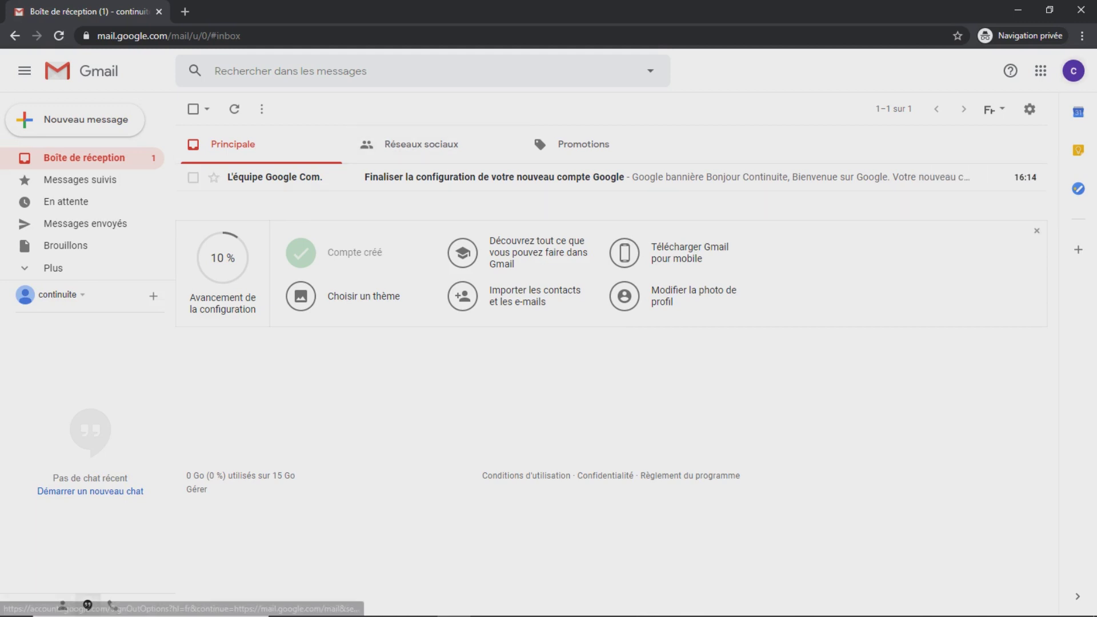
left_click(1040, 71)
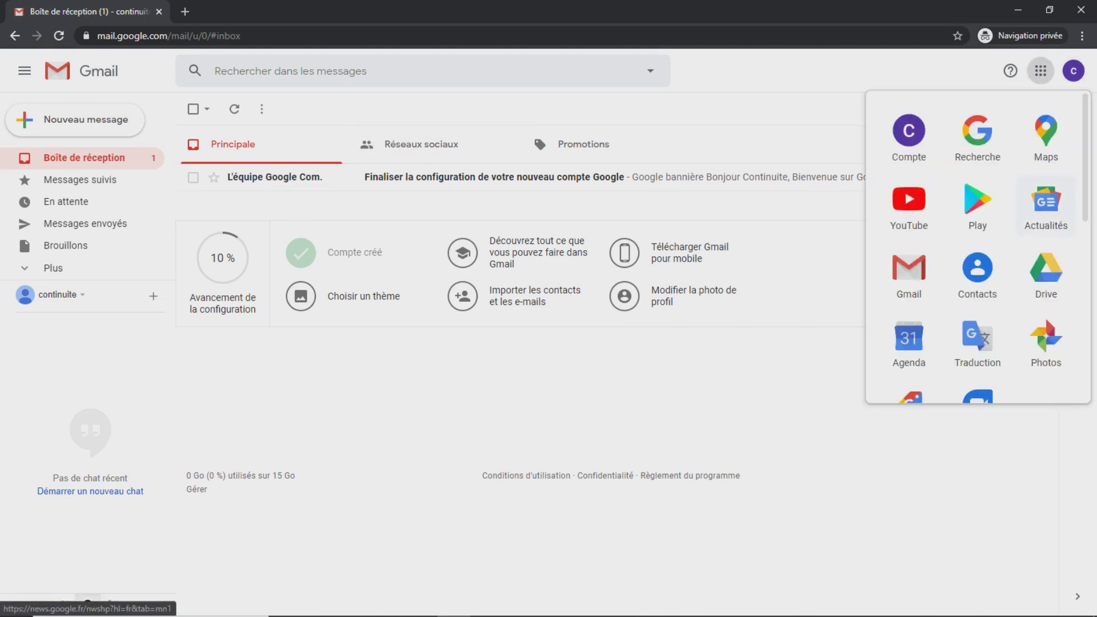
Open Drive from the Google apps grid in a new tab
left_click(1045, 273)
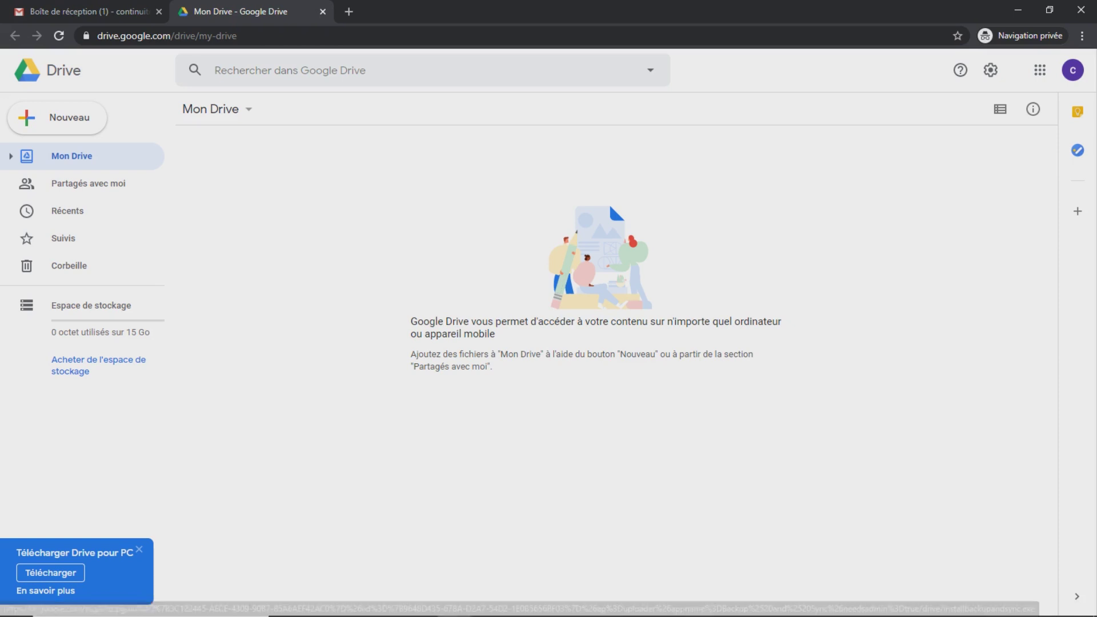
Create a folder named gabin in My Drive and open it
right_click(333, 249)
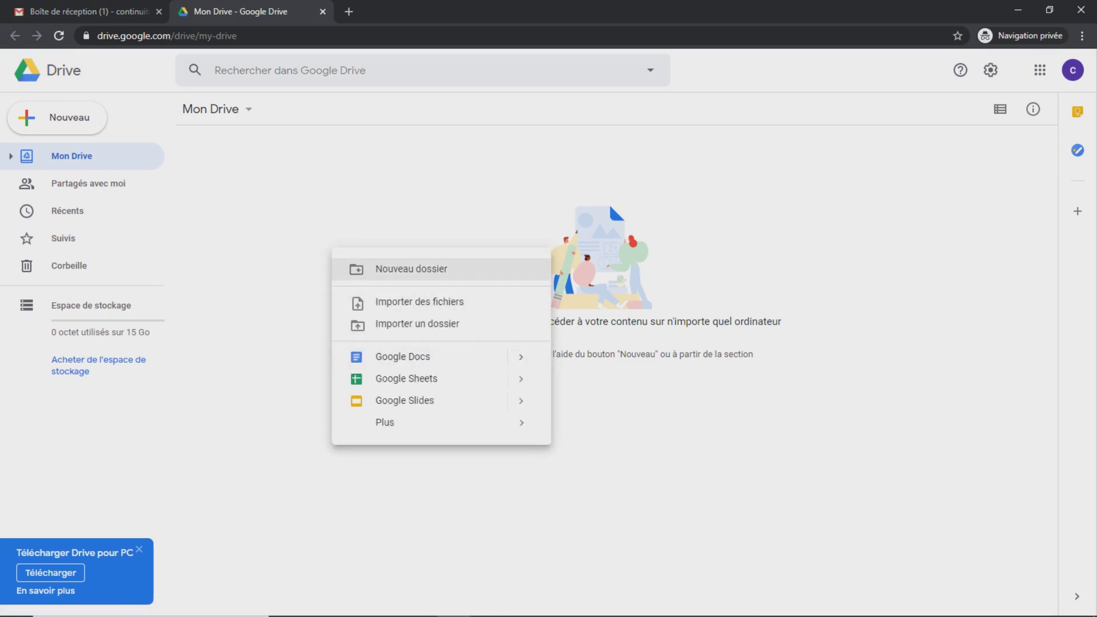
left_click(412, 269)
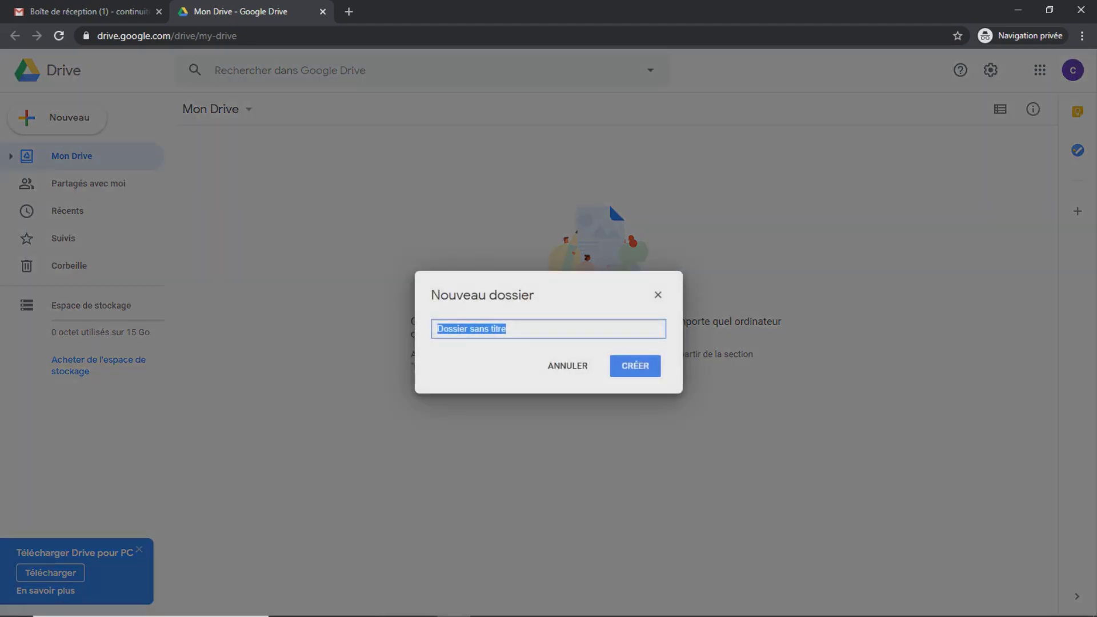
type("gabin")
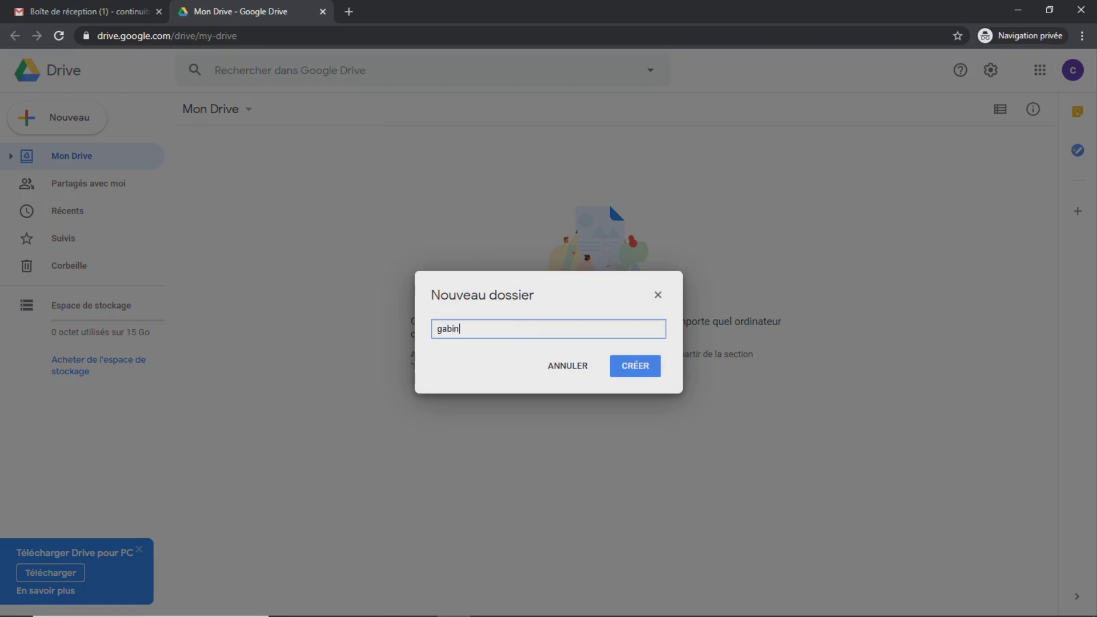
key("Return")
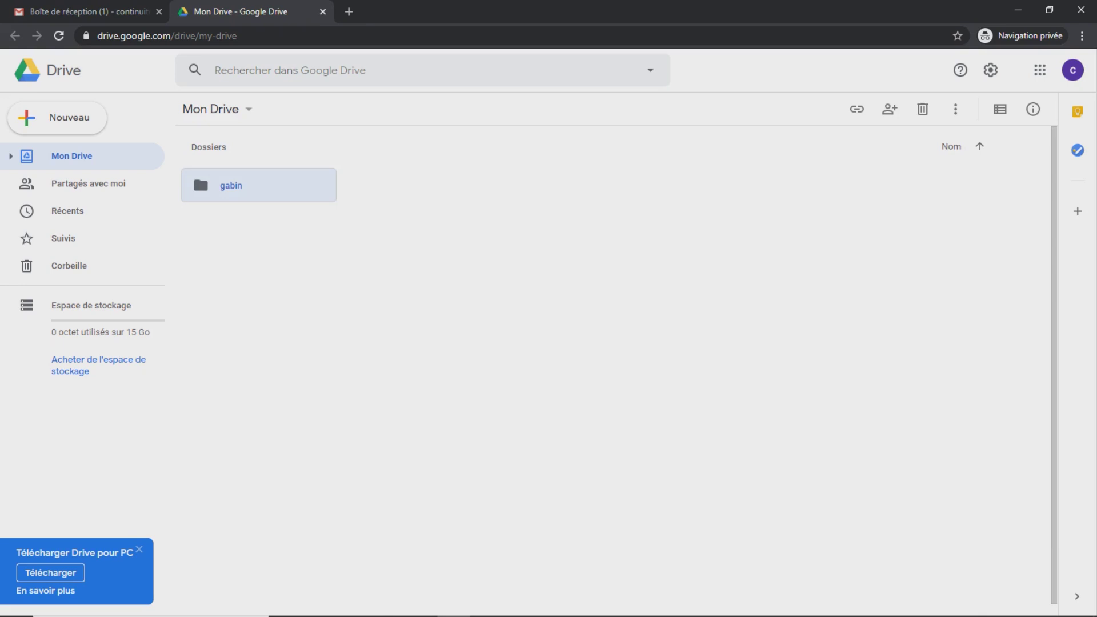
double_click(258, 185)
right_click(300, 247)
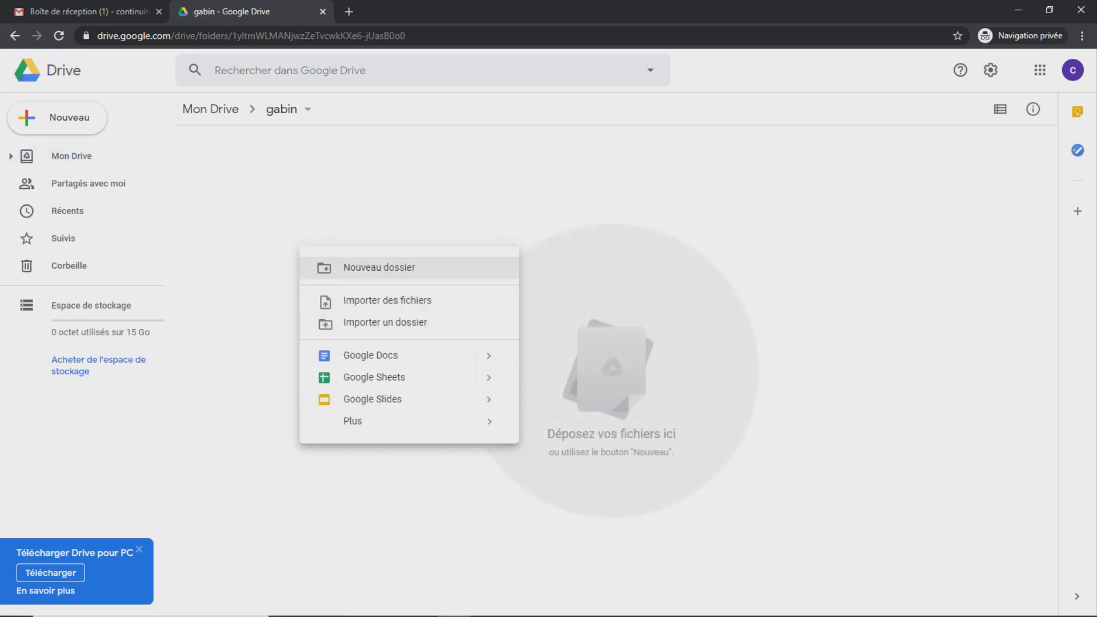
left_click(379, 267)
Name the new subfolder math and download the Drive for PC installer
type("math")
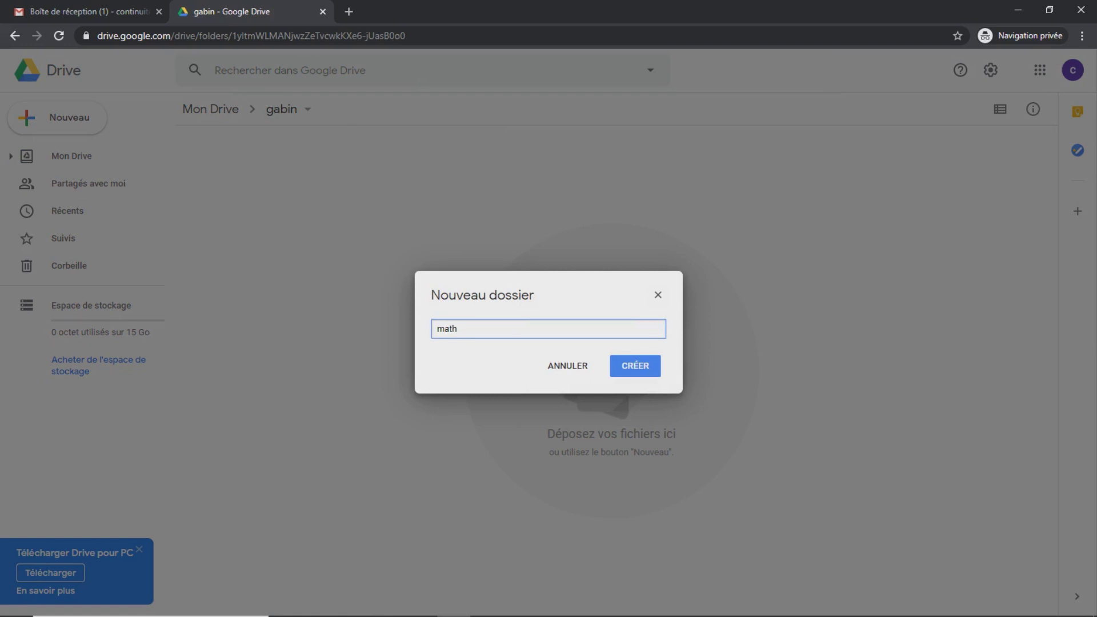
key("Return")
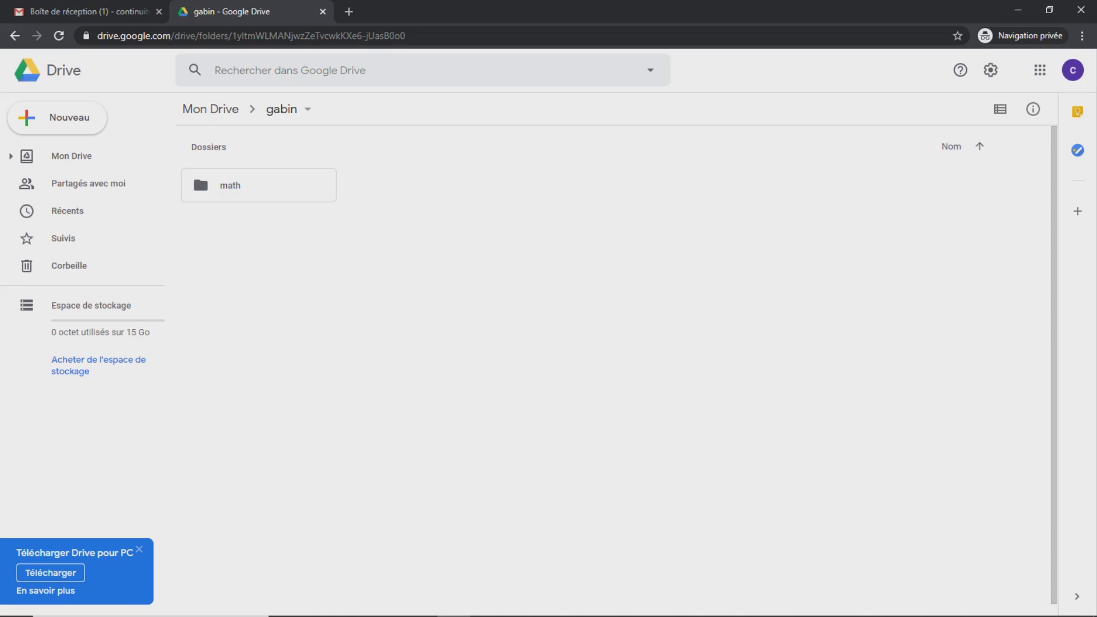
left_click(50, 573)
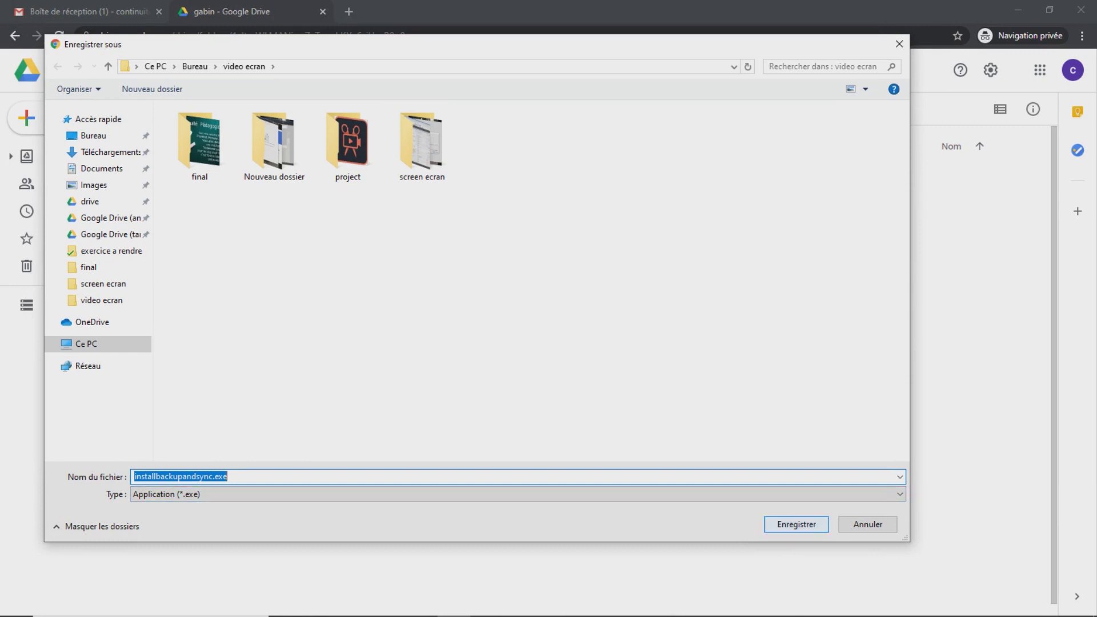
Save and run installbackupandsync.exe, then dismiss the Installation terminée message
key("Return")
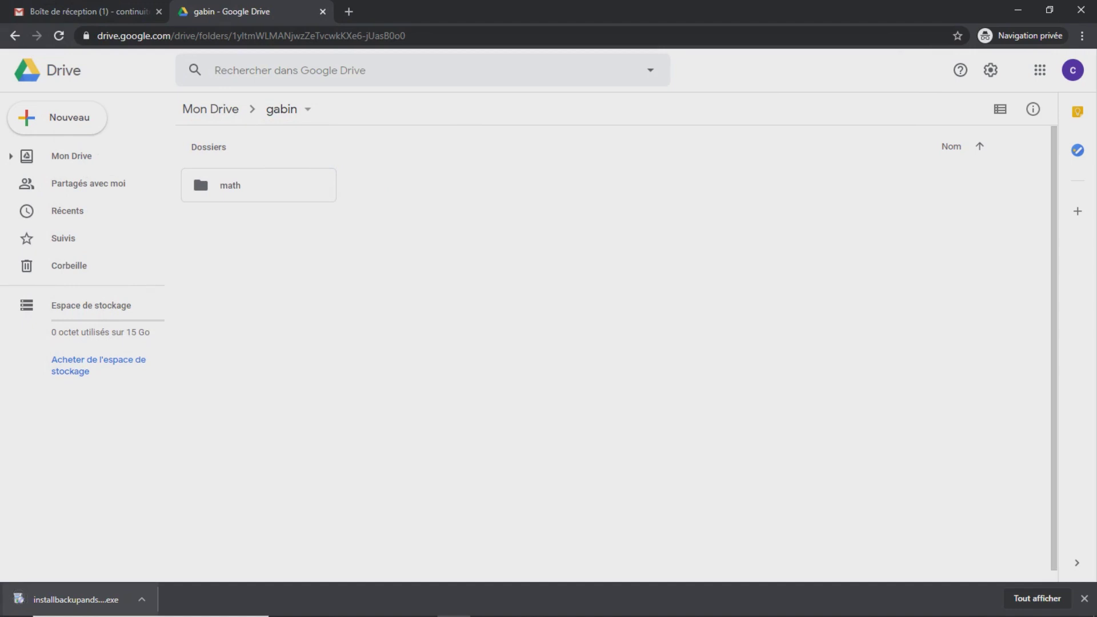
left_click(116, 599)
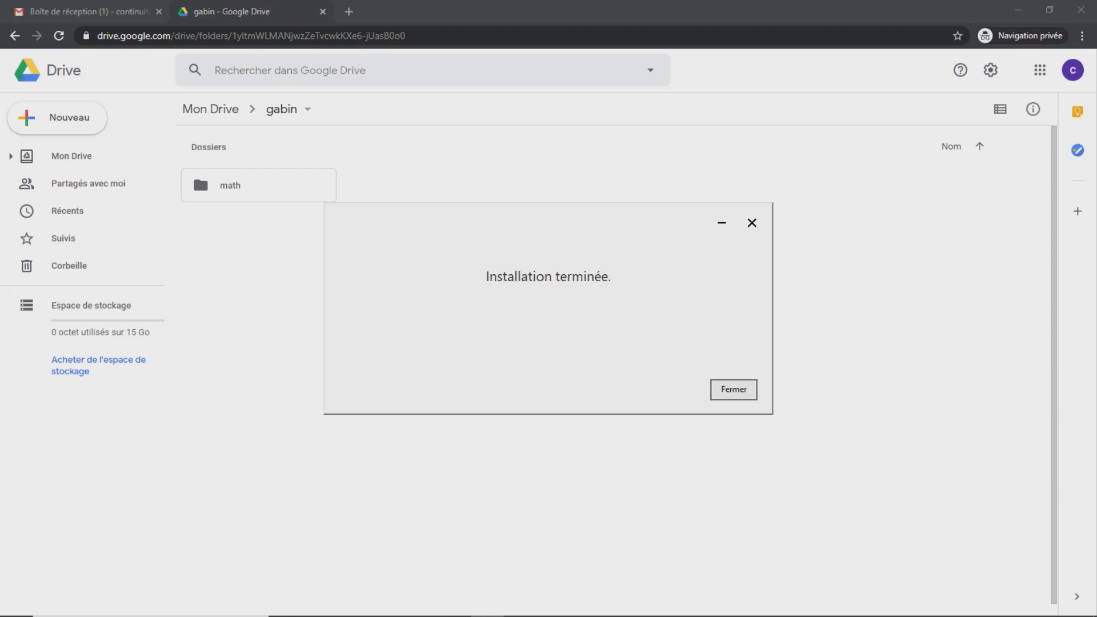
key("Return")
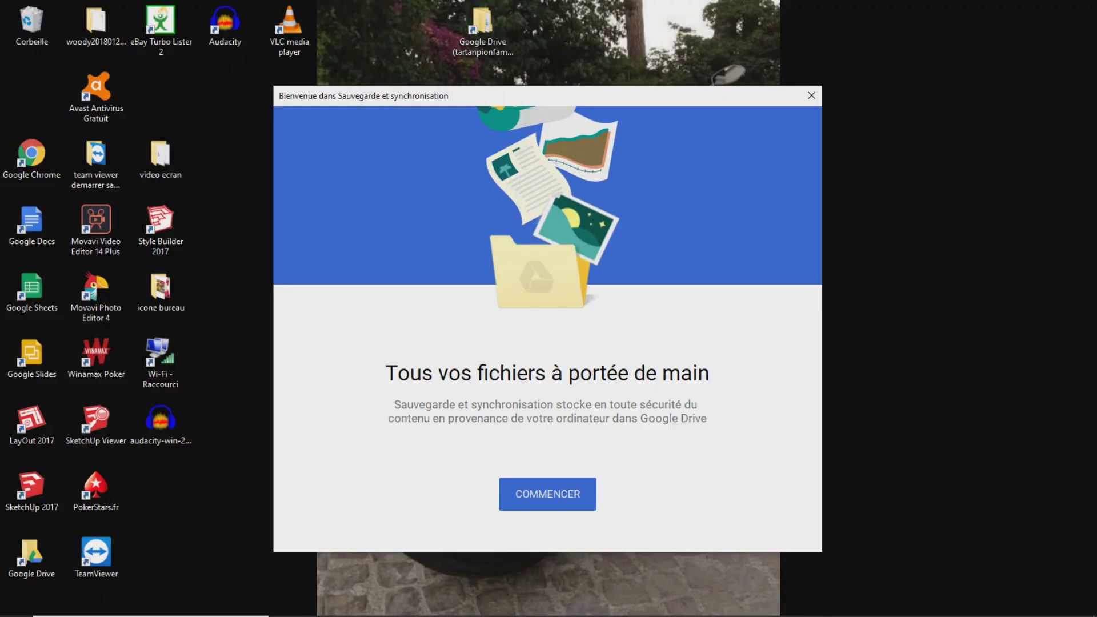
Begin Backup and Sync setup and submit the Google account e-mail address
left_click(547, 494)
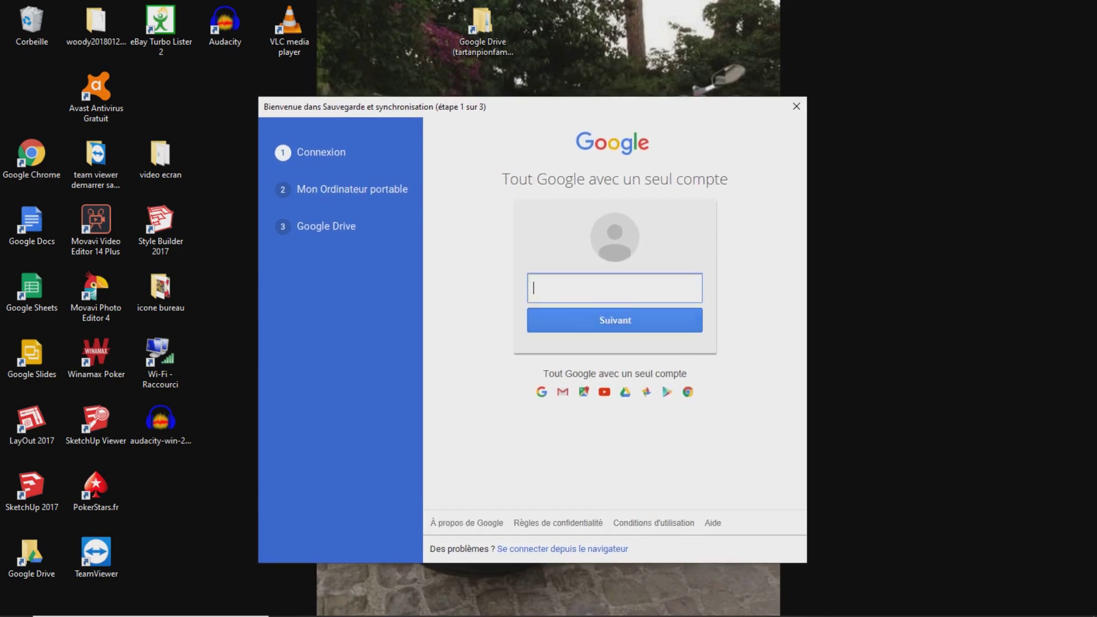
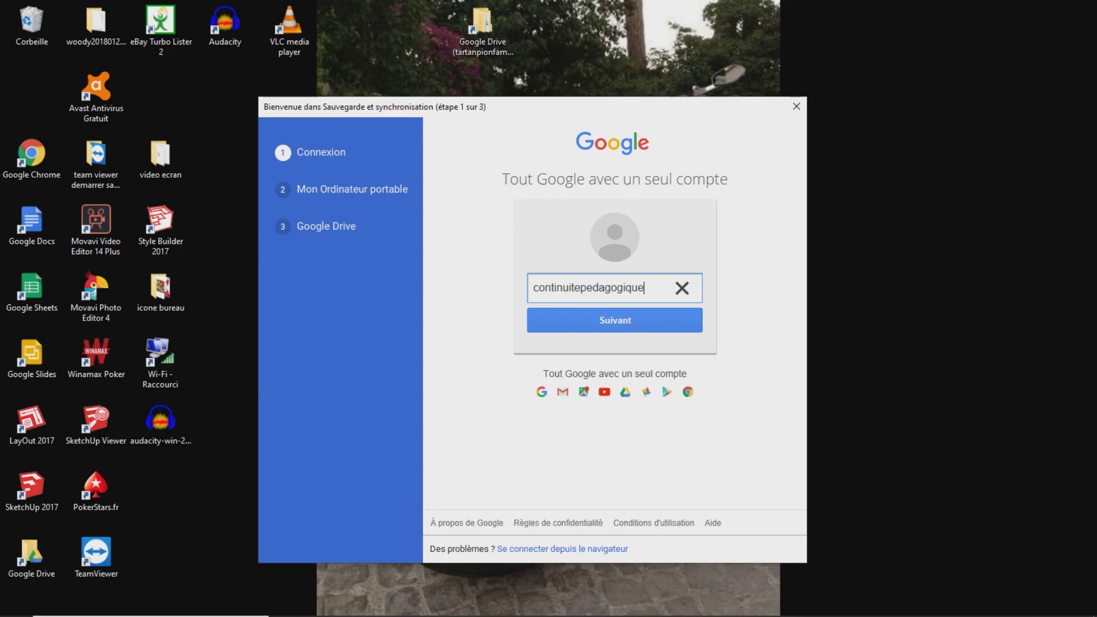
key("Return")
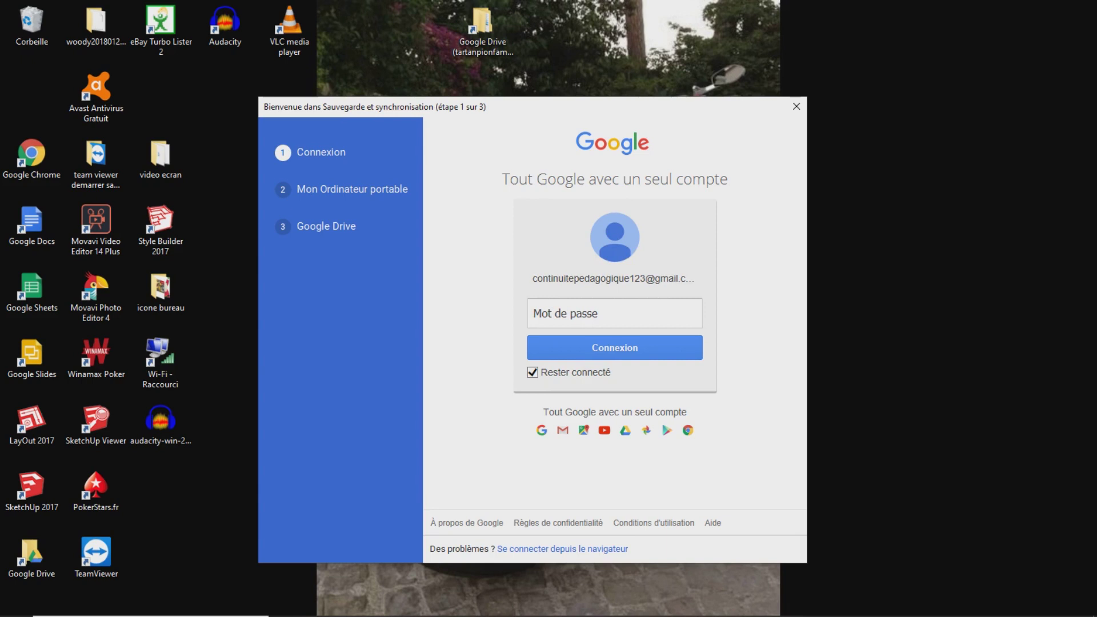
Enter the account password to complete sign-in
left_click(614, 313)
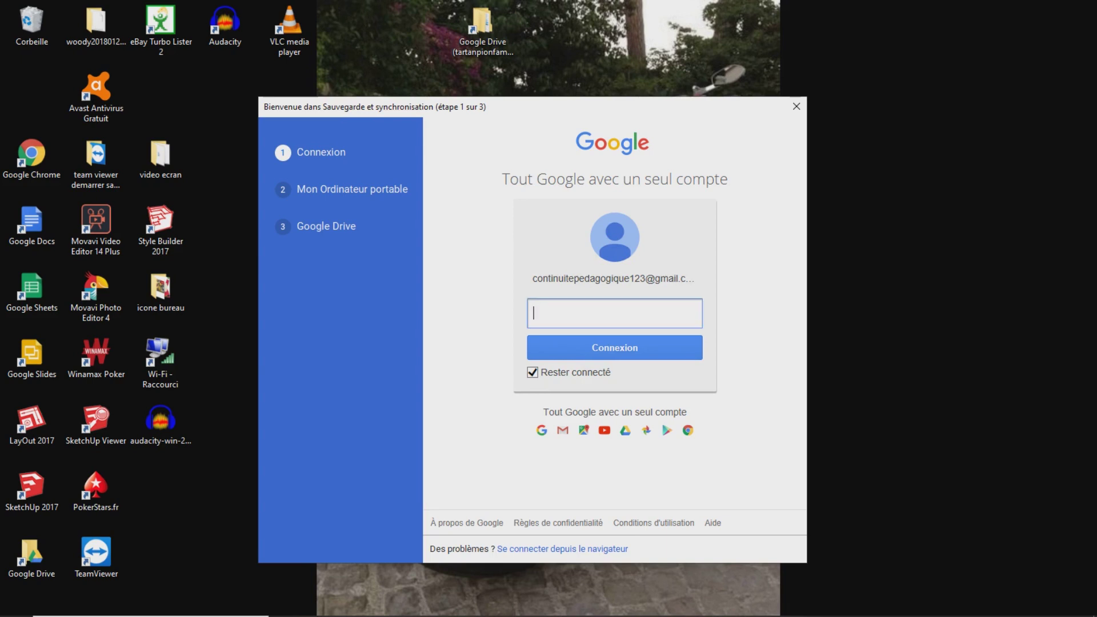
type("•••••••••")
key("Return")
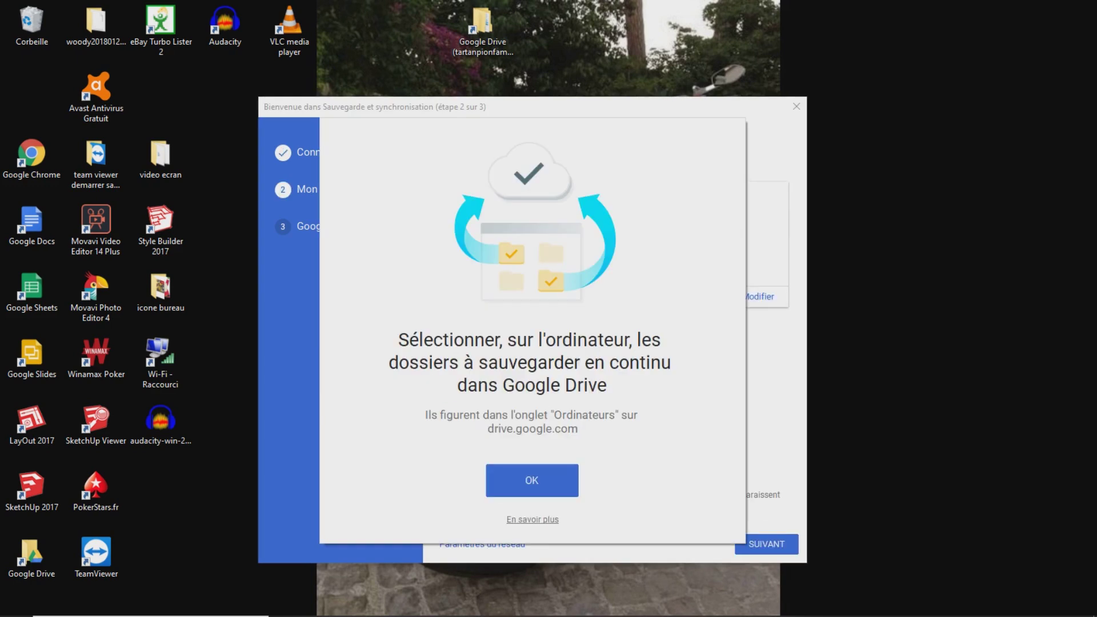
Exclude the Documents, Images and Ordinateur folders from computer backup
key("Return")
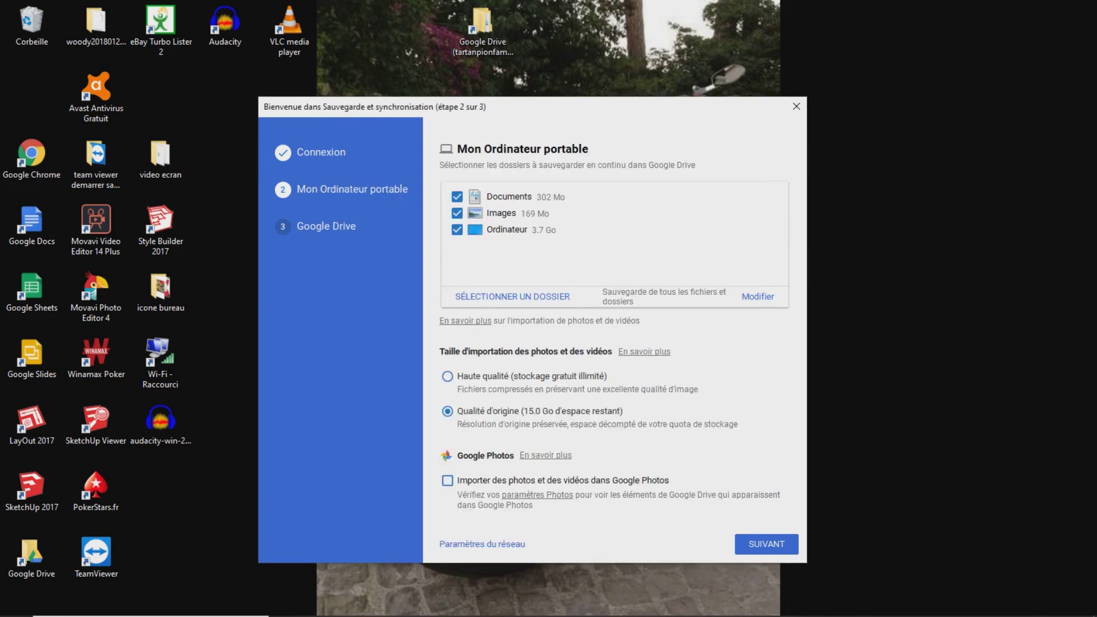
left_click(457, 196)
left_click(457, 213)
left_click(457, 229)
Keep all of My Drive syncing and finish setup with DÉMARRER
left_click(766, 544)
left_click(532, 481)
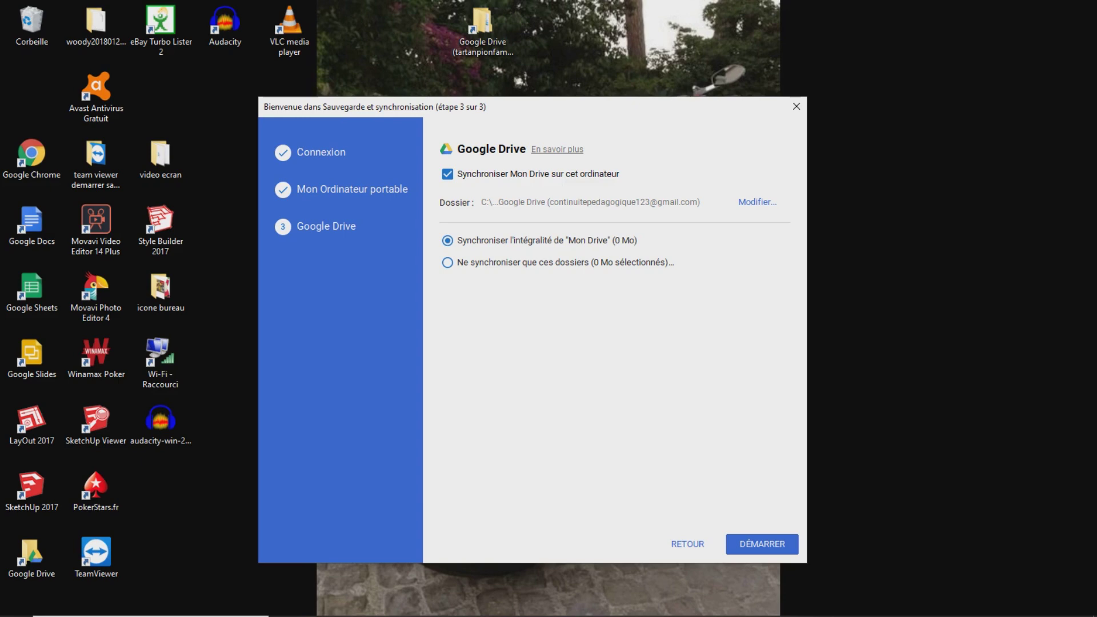
left_click(762, 544)
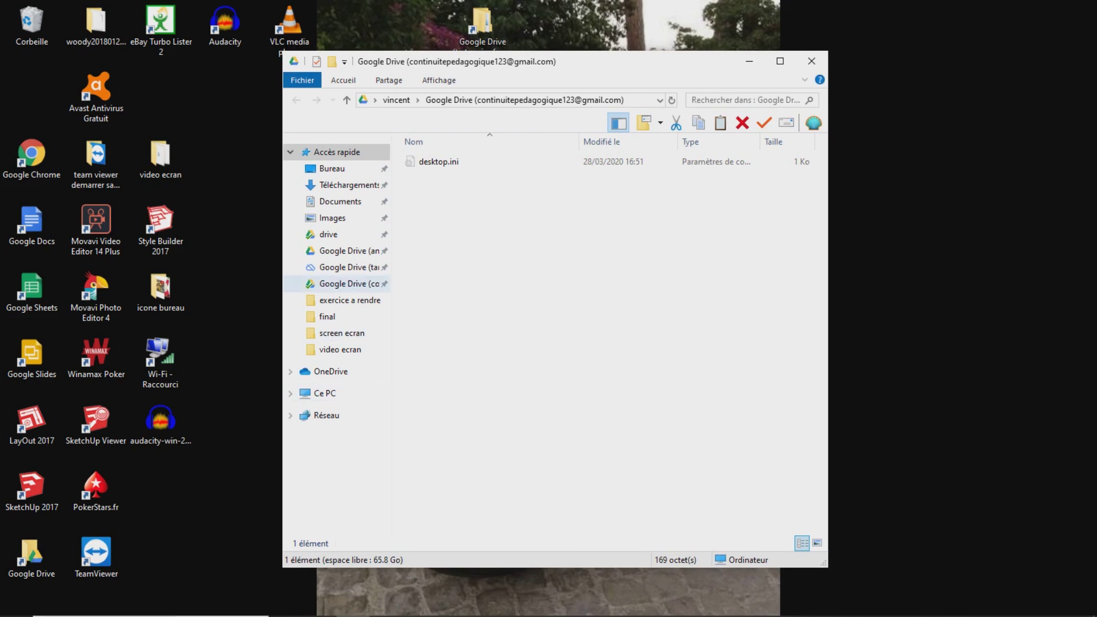
Send a Google Drive folder shortcut to the desktop, close Explorer, and bring up Drive in Chrome
right_click(361, 282)
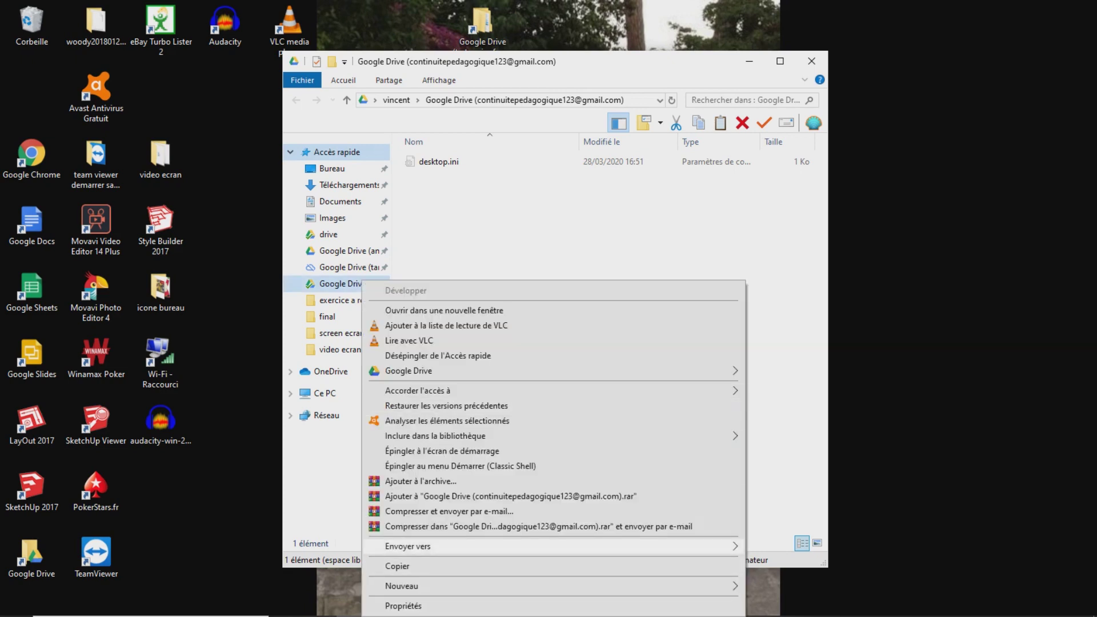
mouse_move(514, 546)
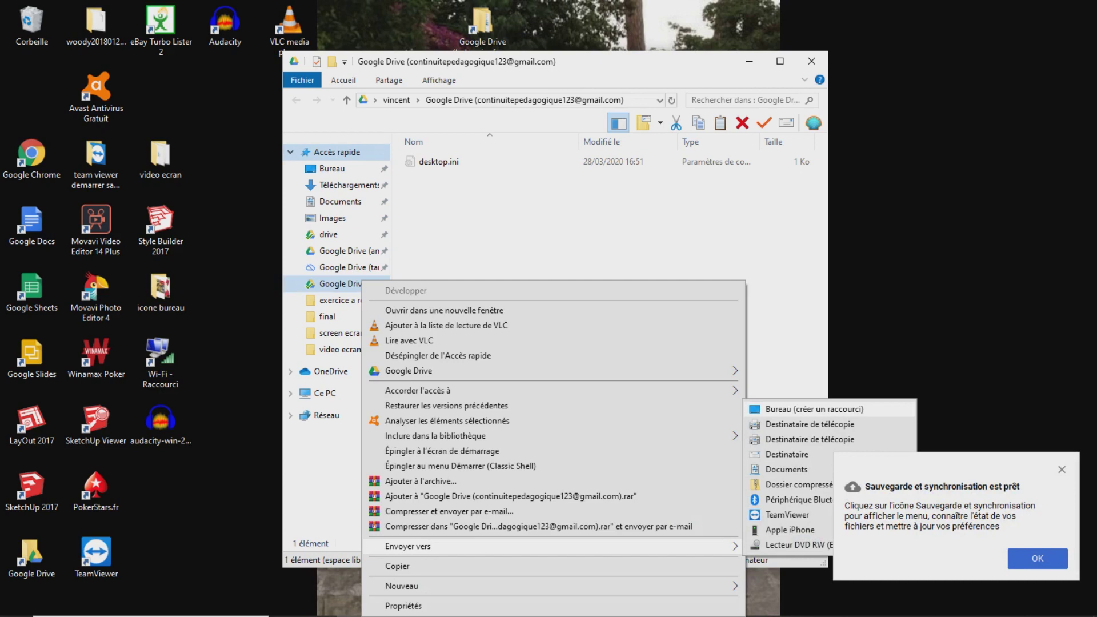
left_click(811, 409)
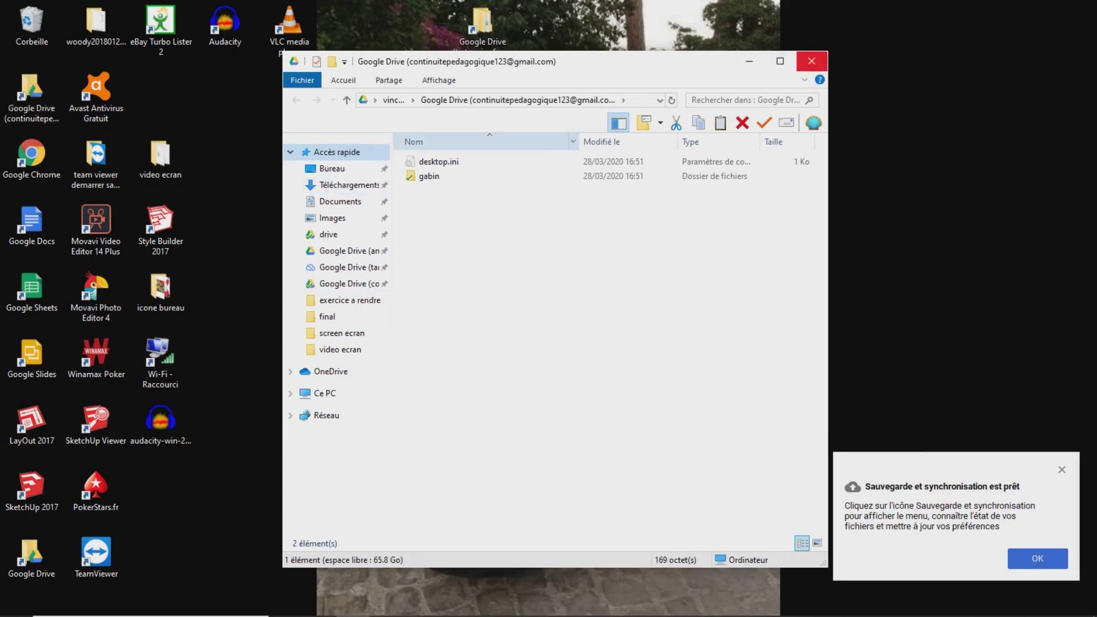
left_click(811, 61)
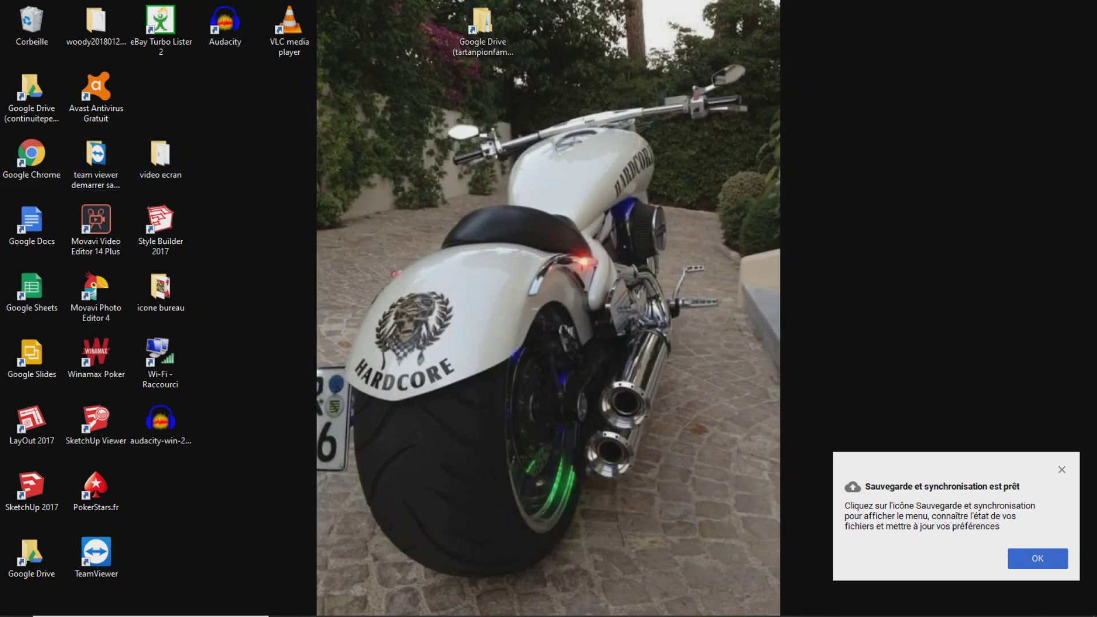
left_click(387, 604)
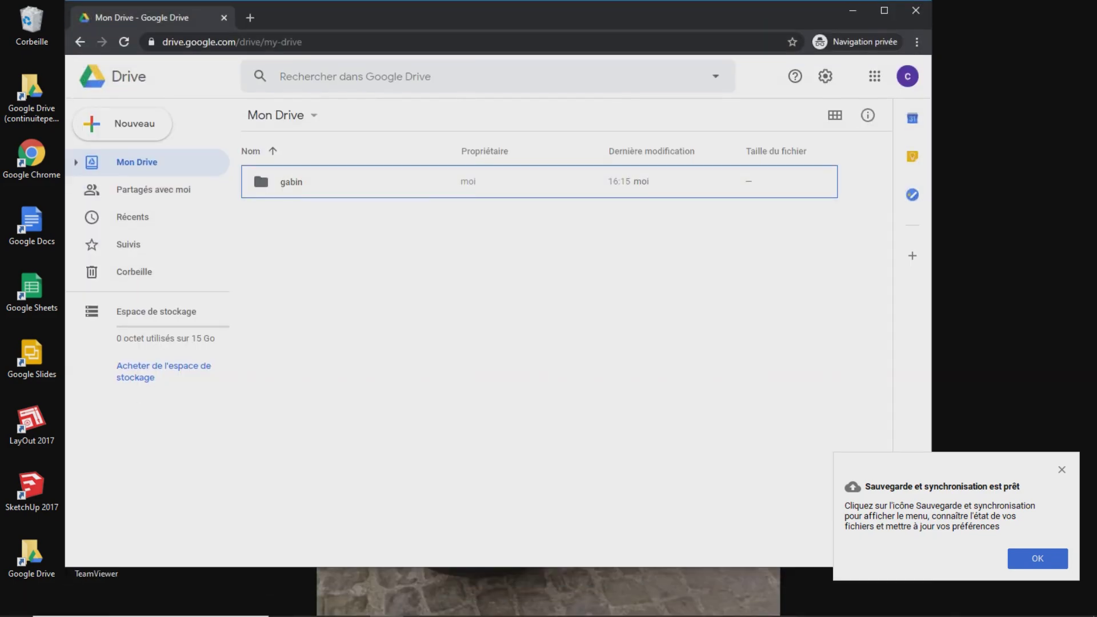
Snap the local Google Drive folder to the left half and Chrome's Mon Drive to the right
left_click(884, 11)
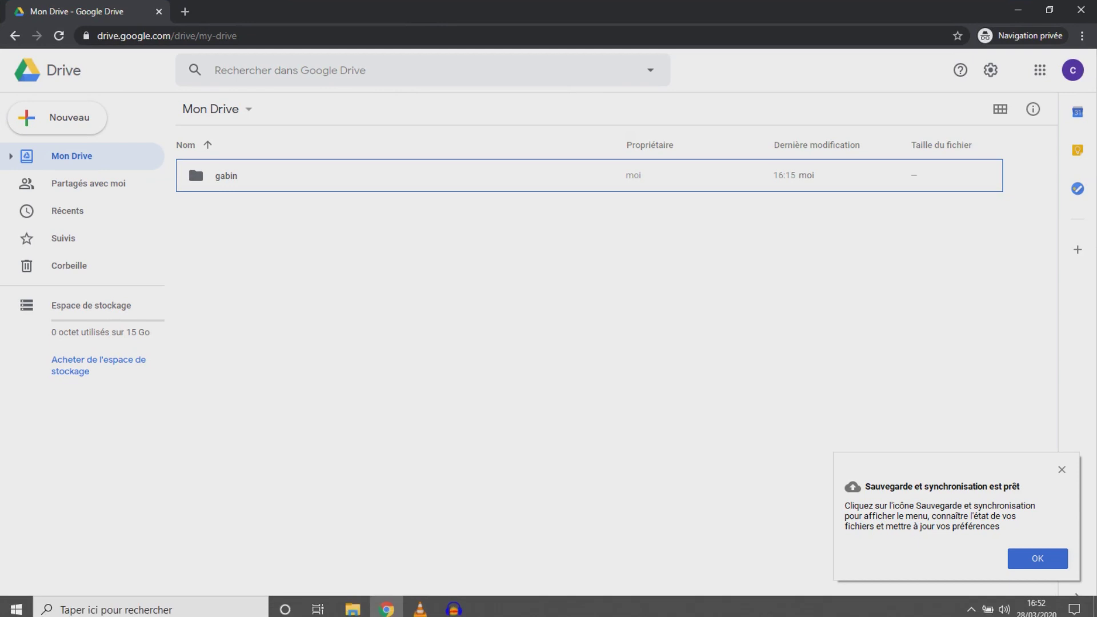
left_click(352, 603)
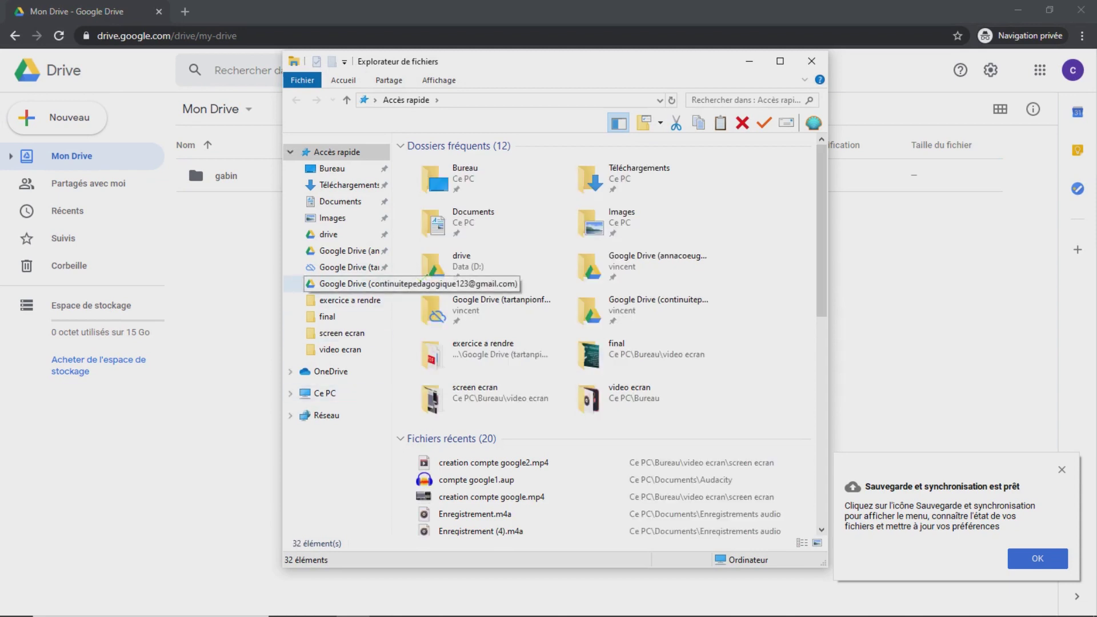
left_click(343, 283)
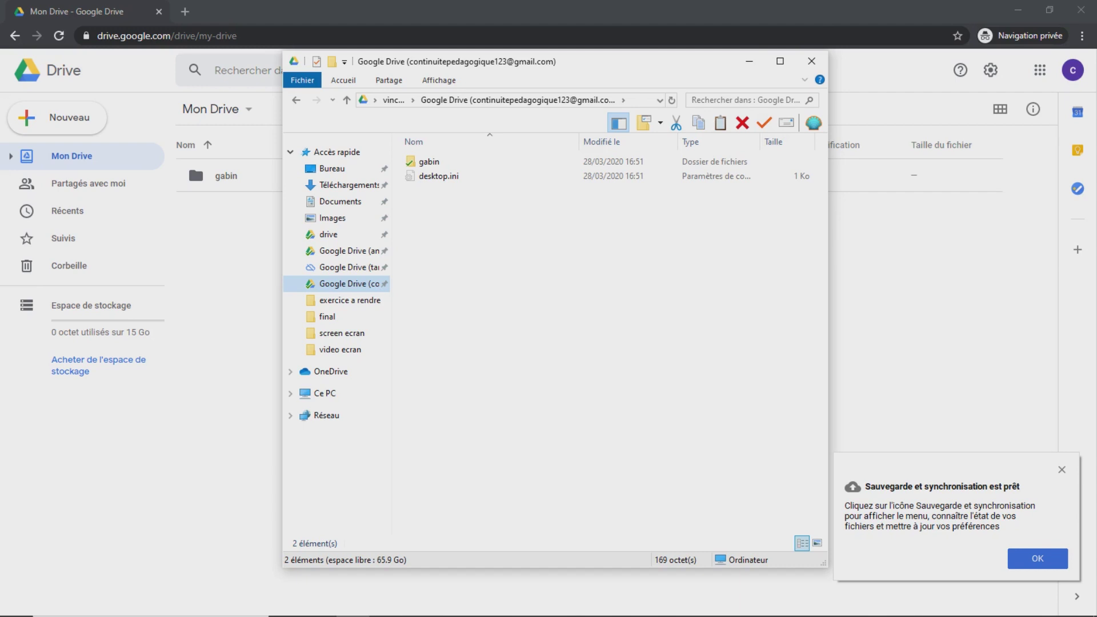
key("super+Left")
key("Return")
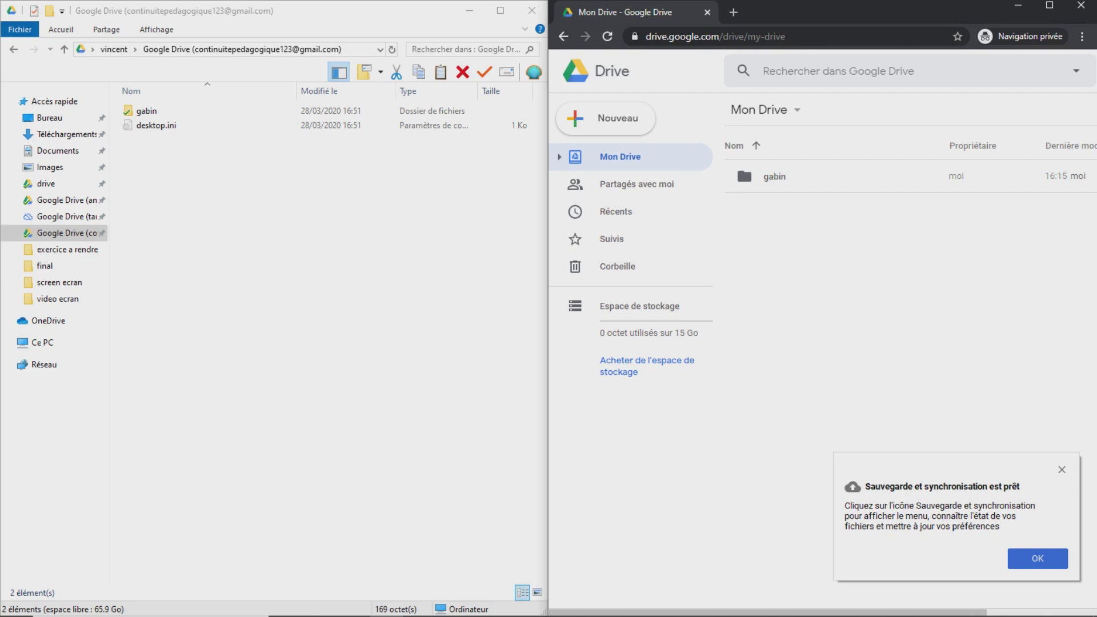
Dismiss the sync notification and check the Backup and Sync status panel in the tray
left_click(1037, 558)
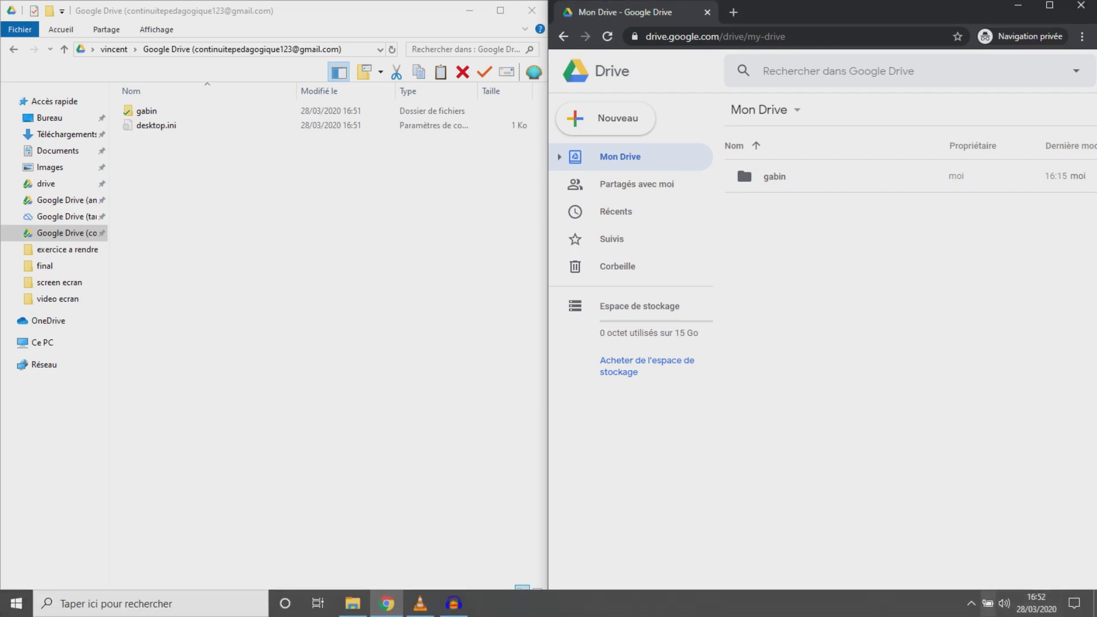
left_click(970, 604)
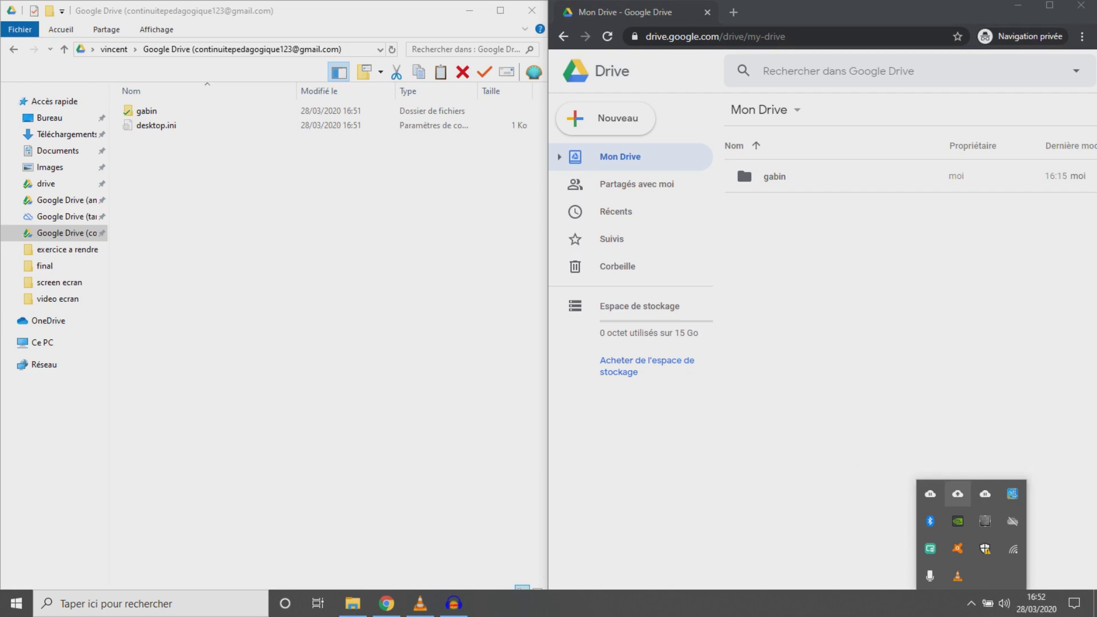
left_click(957, 494)
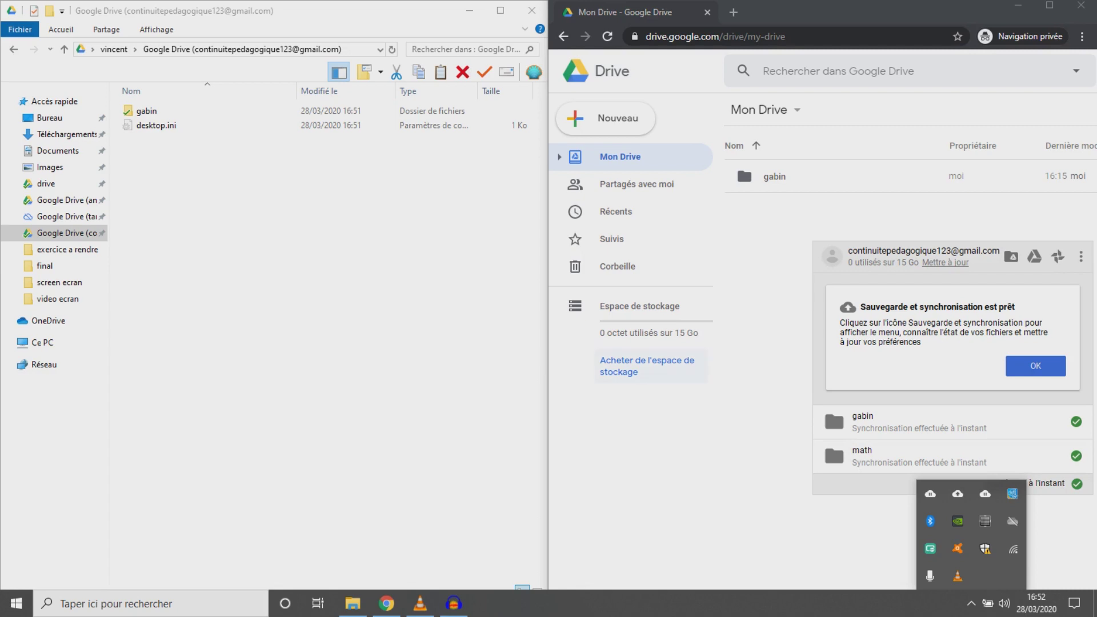
left_click(771, 320)
Create a new folder named 'vincent' in Mon Drive
right_click(885, 292)
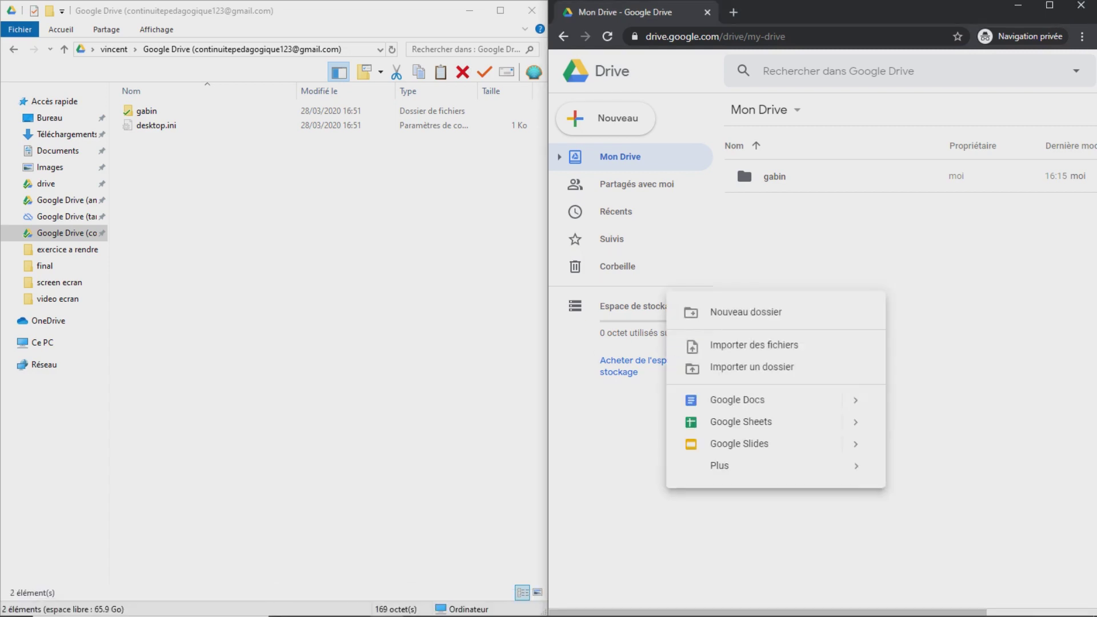
left_click(745, 311)
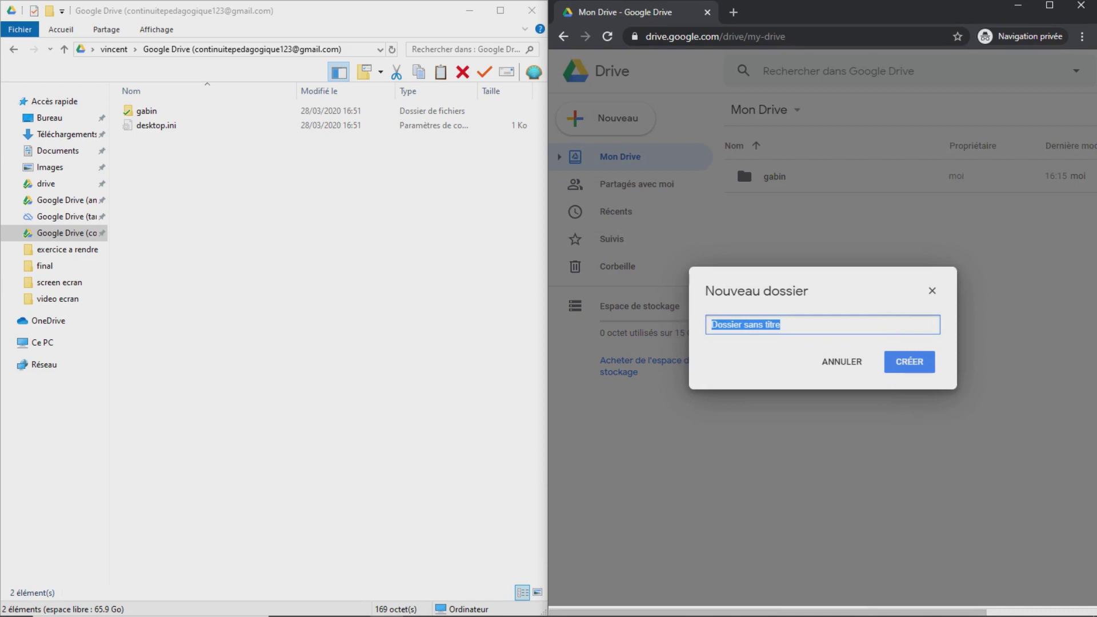
type("vincent")
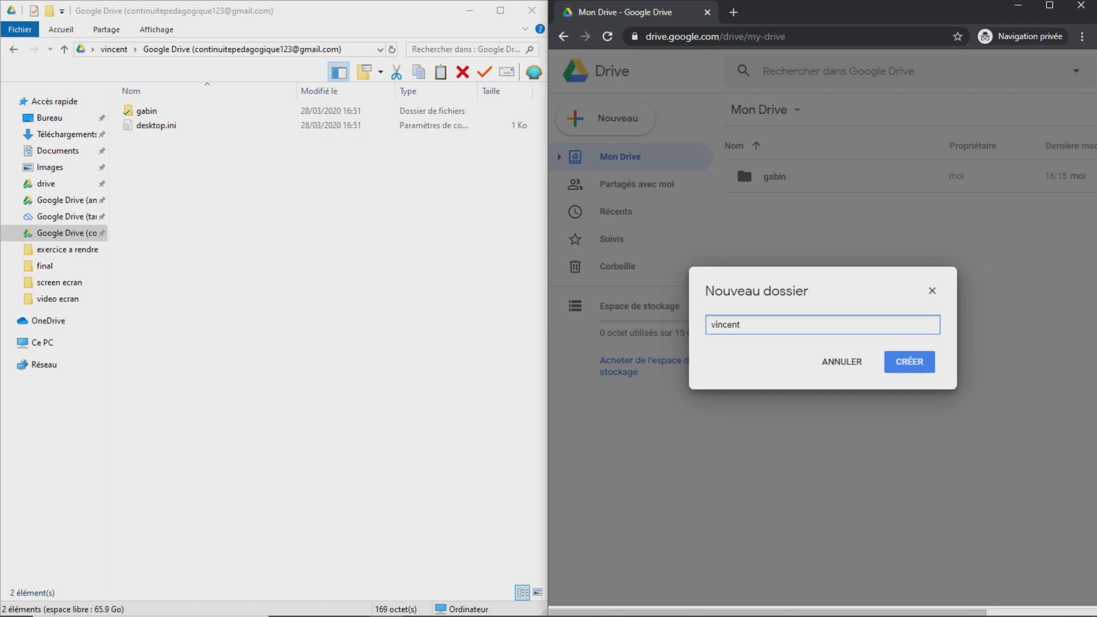
key("Return")
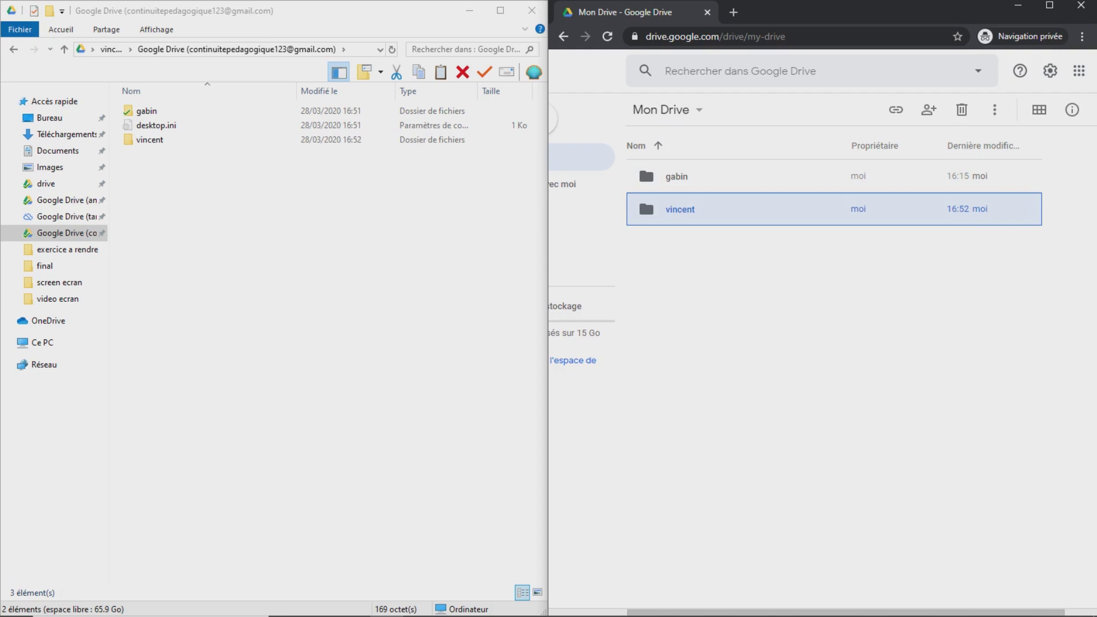
Create a new folder named 'math' in the local Google Drive folder
right_click(206, 217)
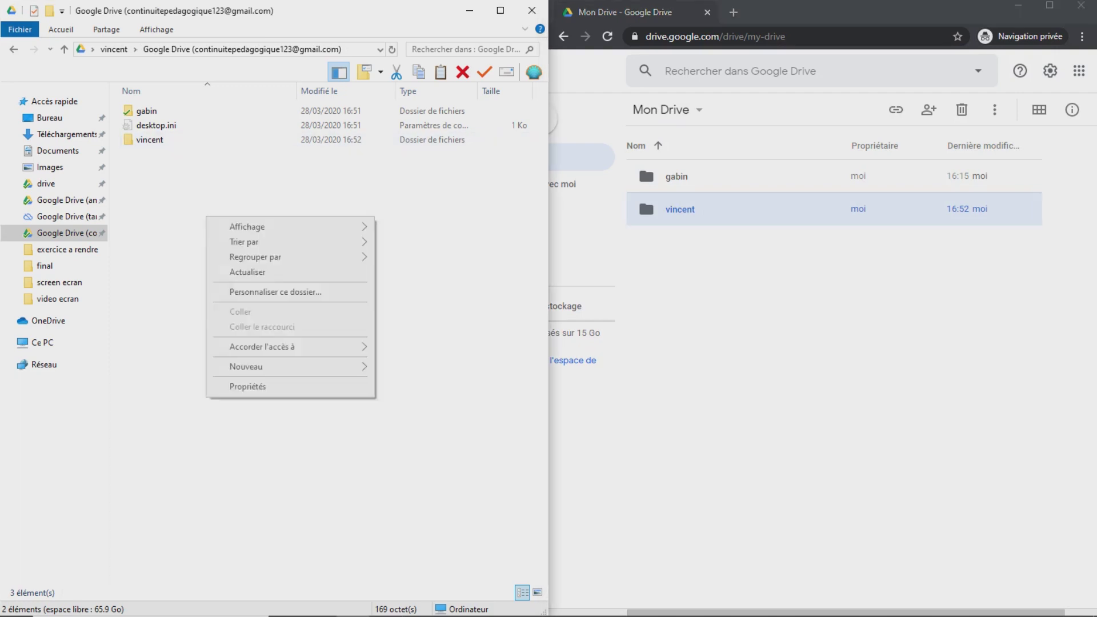
mouse_move(257, 366)
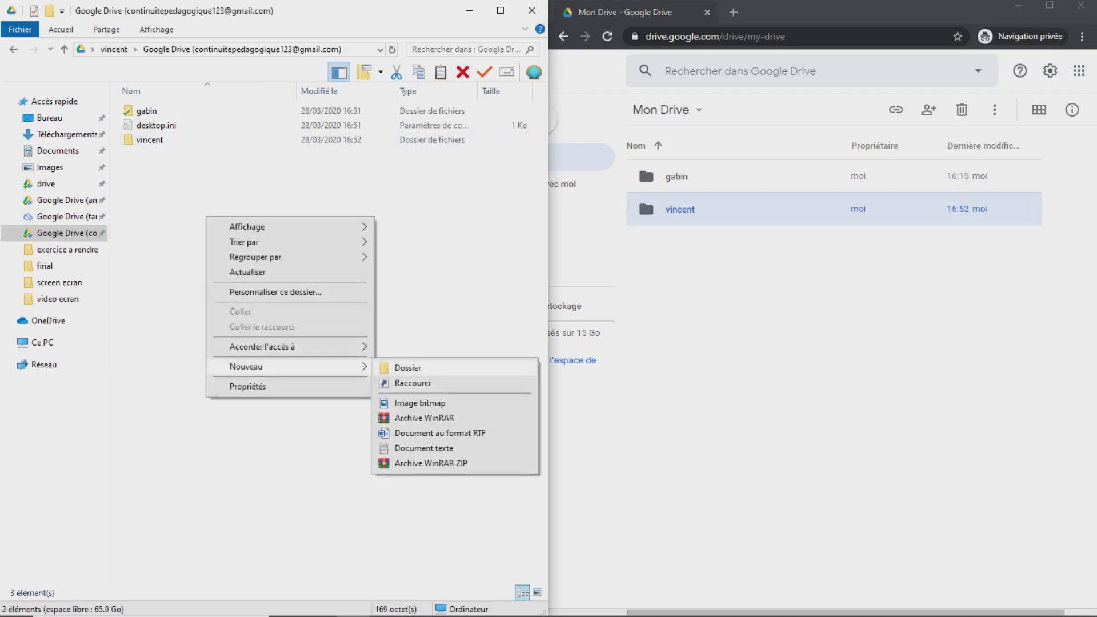
left_click(408, 367)
type("math")
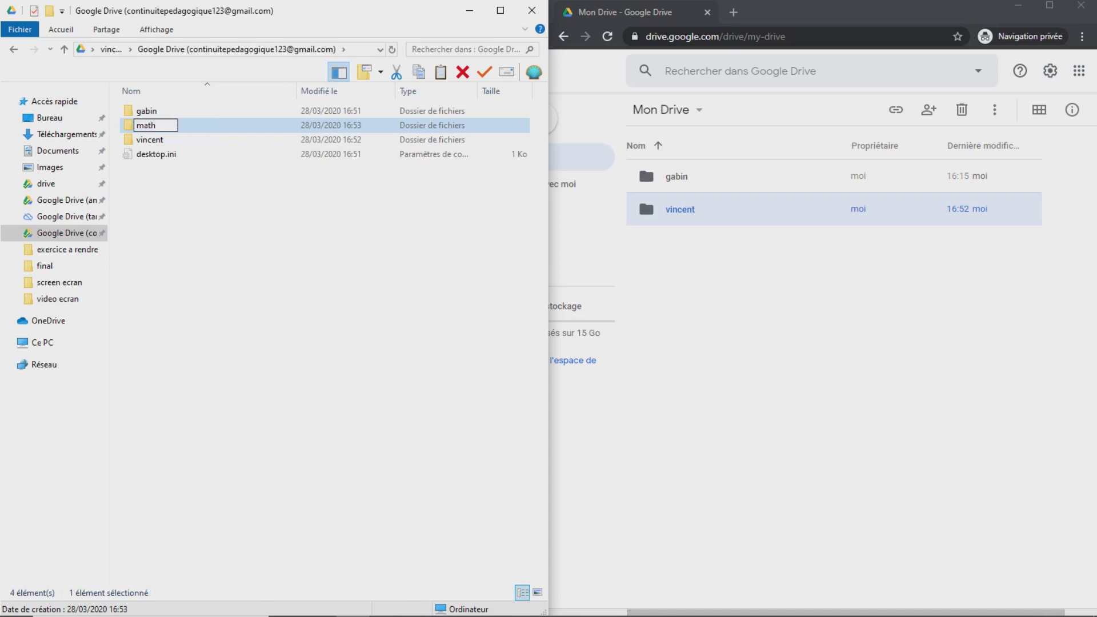
key("Return")
left_click(395, 354)
Refresh Mon Drive in Chrome with F5 to show the synced math folder
mouse_move(1034, 615)
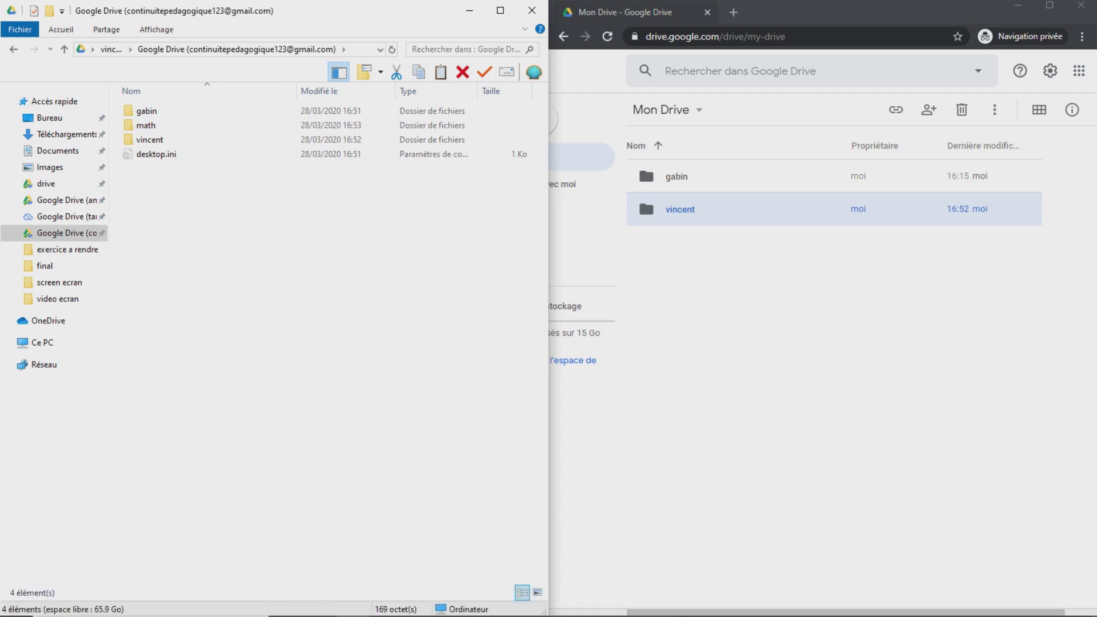
left_click(805, 365)
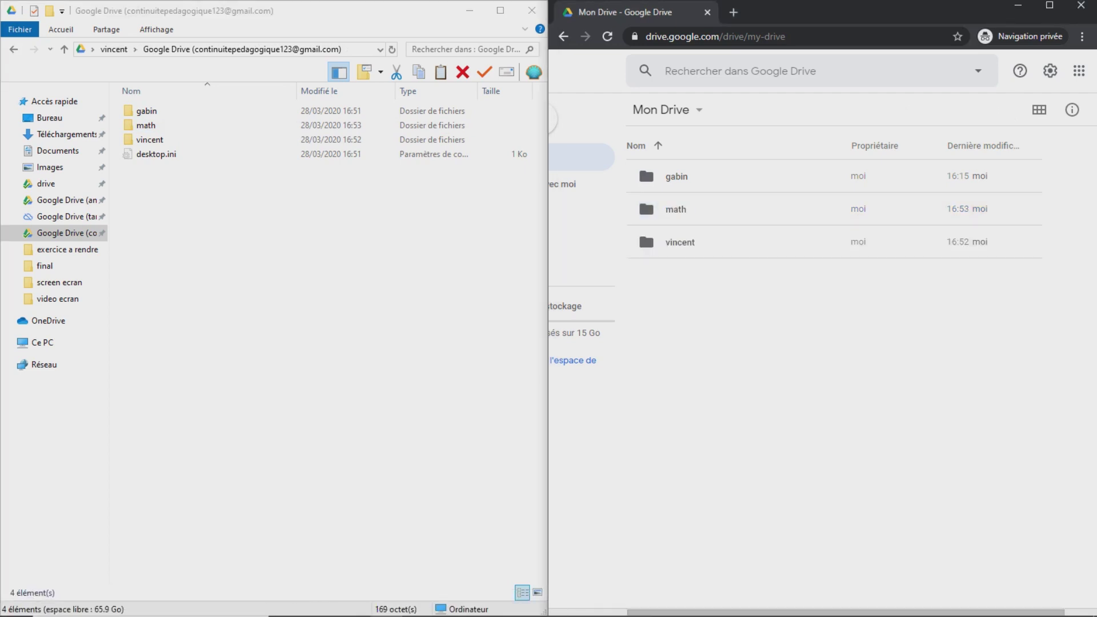
key("F5")
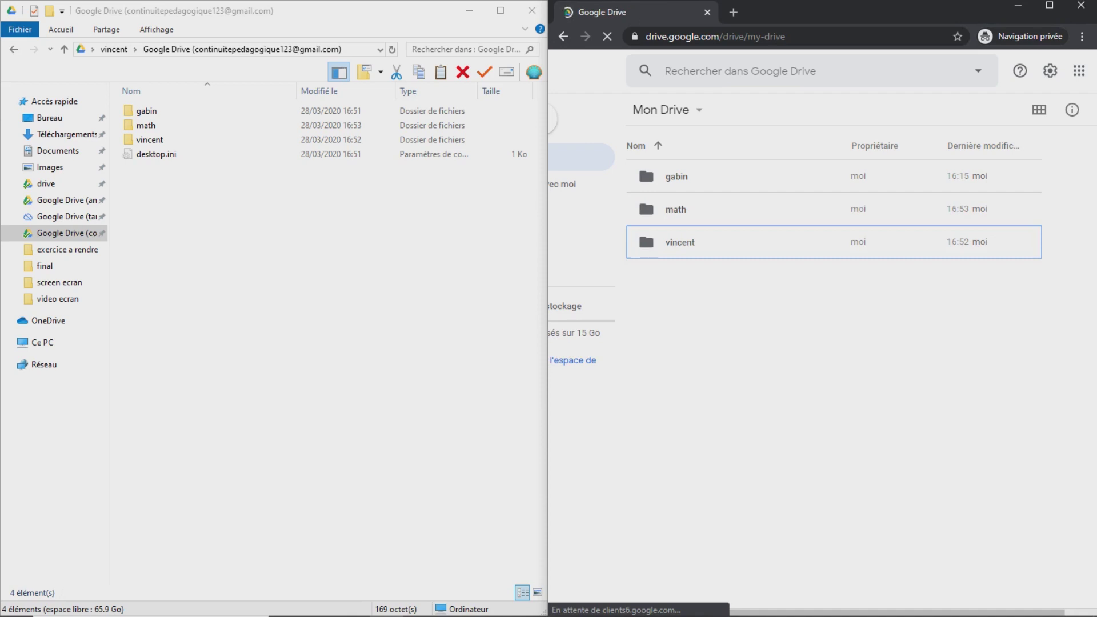